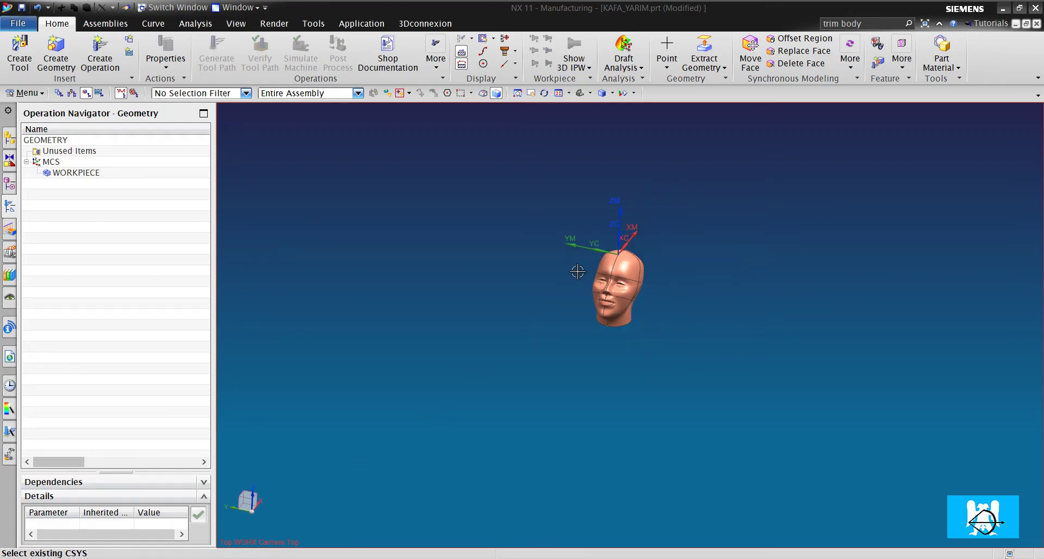
Orbit and zoom the head model to inspect it and face it to the front
{"action": "scroll", "coordinate": [577, 271], "scroll_direction": "up", "scroll_amount": 5}
{"action": "middle_click_drag", "start_coordinate": [797, 277], "coordinate": [890, 263]}
{"action": "scroll", "coordinate": [890, 263], "scroll_direction": "down", "scroll_amount": 3}
{"action": "scroll", "coordinate": [816, 301], "scroll_direction": "up", "scroll_amount": 4}
{"action": "scroll", "coordinate": [776, 302], "scroll_direction": "down", "scroll_amount": 2}
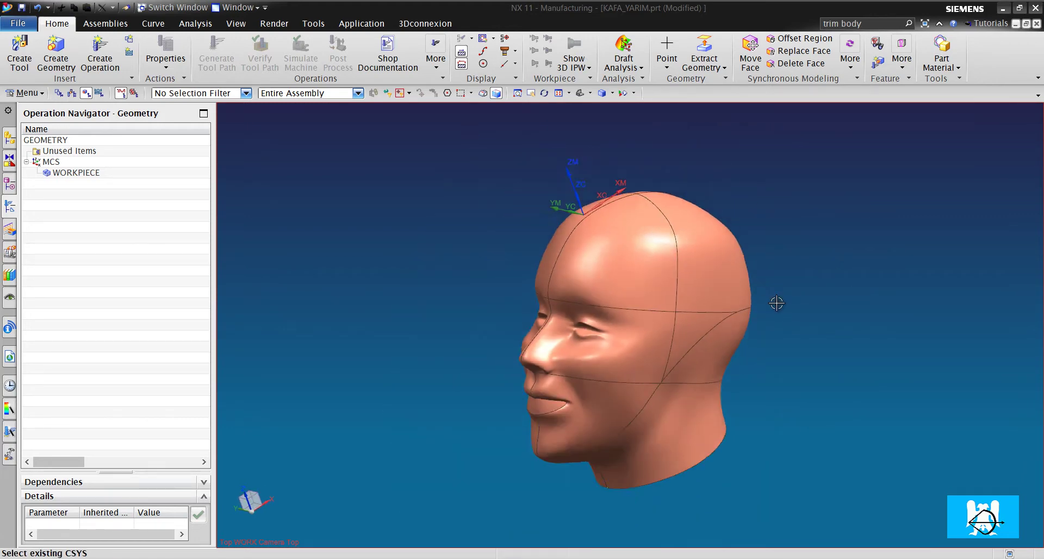
{"action": "scroll", "coordinate": [776, 302], "scroll_direction": "up", "scroll_amount": 3}
{"action": "scroll", "coordinate": [707, 288], "scroll_direction": "down", "scroll_amount": 1}
{"action": "middle_click_drag", "start_coordinate": [602, 272], "coordinate": [672, 260]}
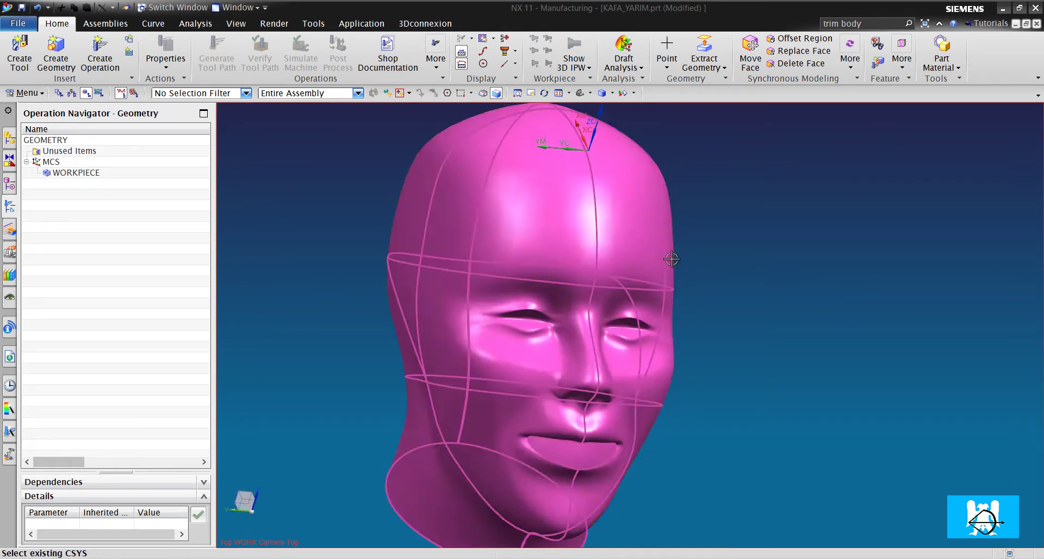
{"action": "scroll", "coordinate": [634, 225], "scroll_direction": "down", "scroll_amount": 2}
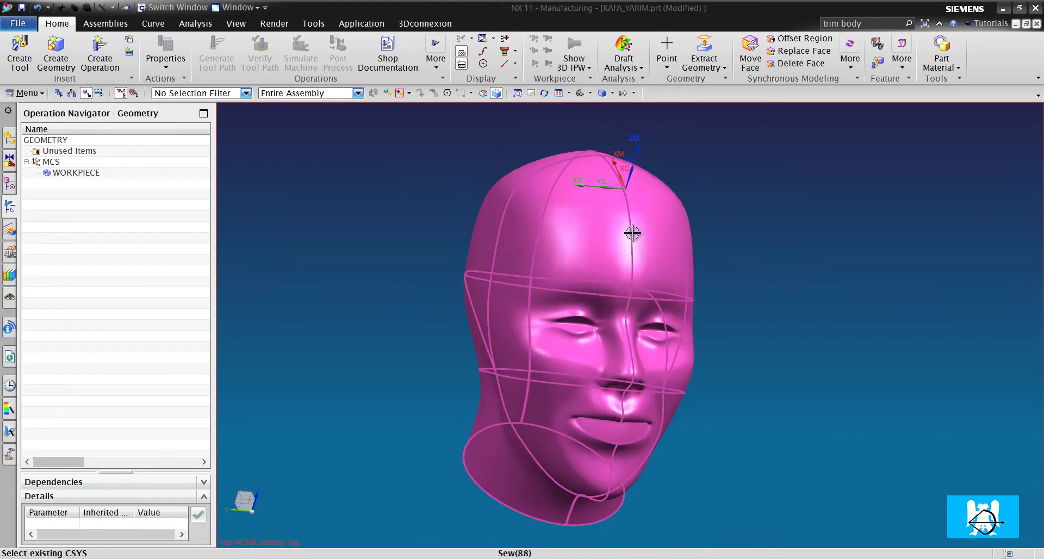
Turn the head to a left-profile view, then fit it and orbit back to a front view
{"action": "middle_click_drag", "start_coordinate": [732, 335], "coordinate": [703, 288]}
{"action": "scroll", "coordinate": [701, 255], "scroll_direction": "up", "scroll_amount": 4}
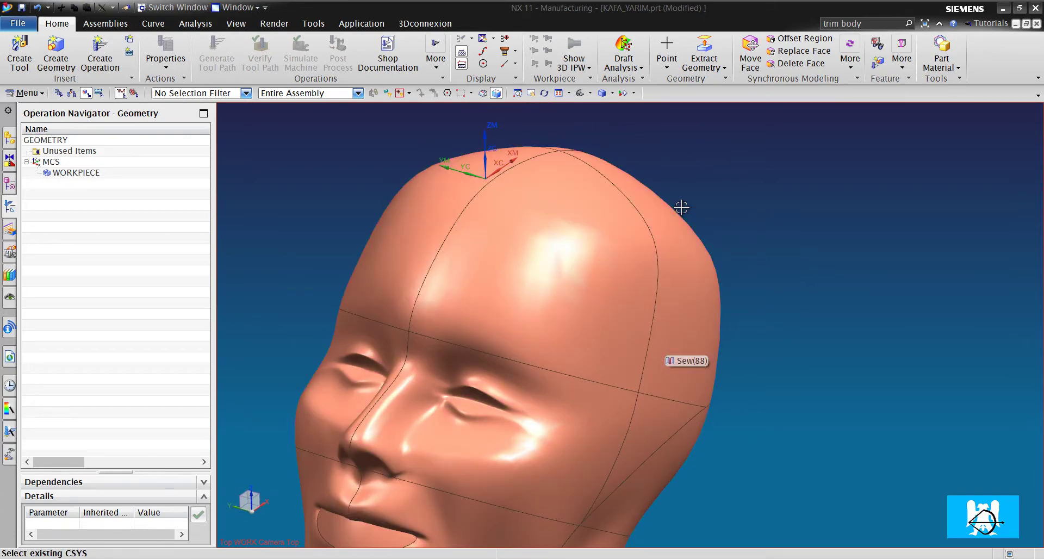
{"action": "right_click", "coordinate": [710, 191]}
{"action": "key", "text": "ctrl+alt+f"}
{"action": "scroll", "coordinate": [632, 253], "scroll_direction": "up", "scroll_amount": 3}
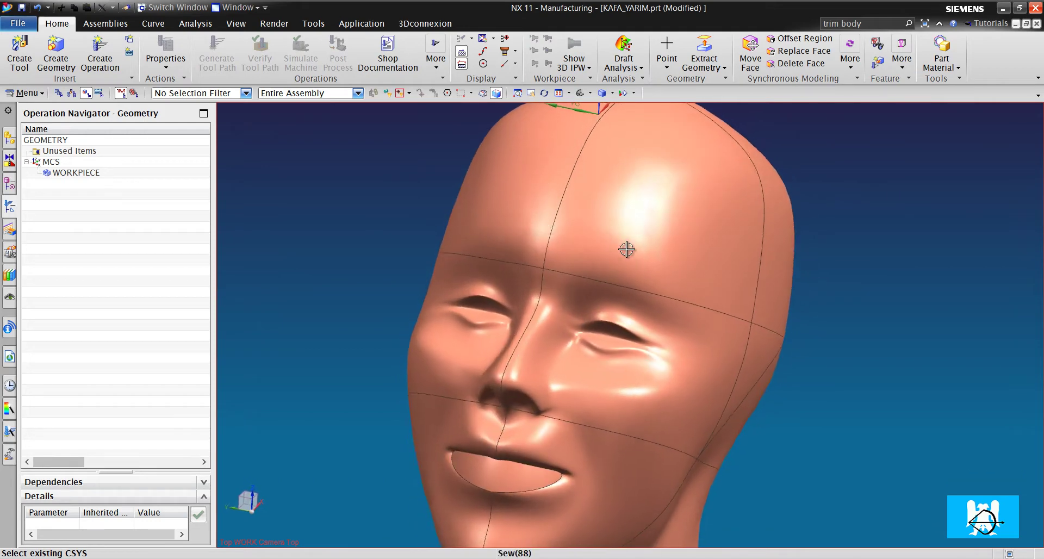
{"action": "middle_click_drag", "start_coordinate": [632, 253], "coordinate": [388, 160]}
Confirm the mill_multi-axis VARIABLE_CONTOUR operation to open its Variable Contour settings
{"action": "left_click", "coordinate": [111, 48]}
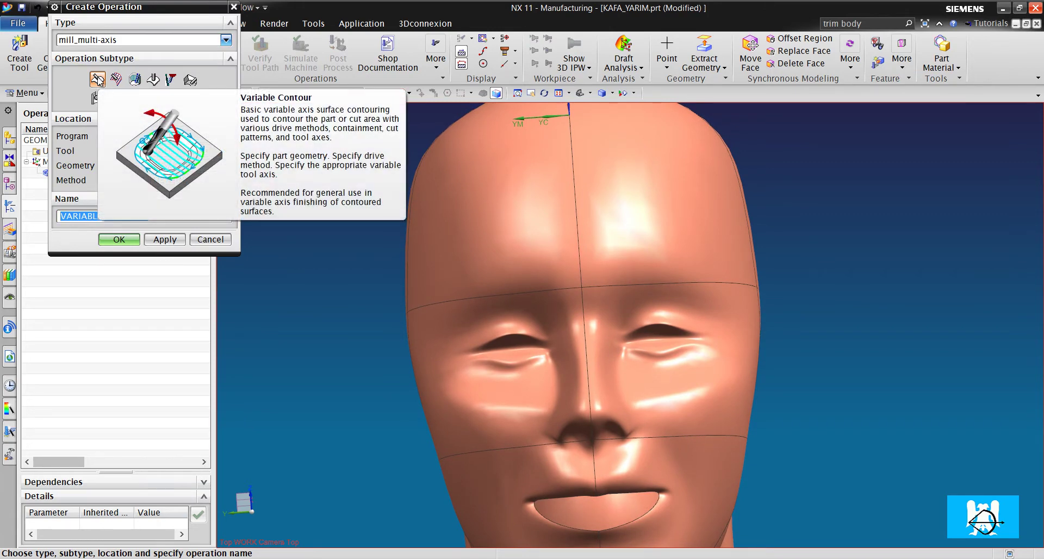
{"action": "scroll", "coordinate": [717, 325], "scroll_direction": "down", "scroll_amount": 2}
{"action": "scroll", "coordinate": [725, 340], "scroll_direction": "up", "scroll_amount": 4}
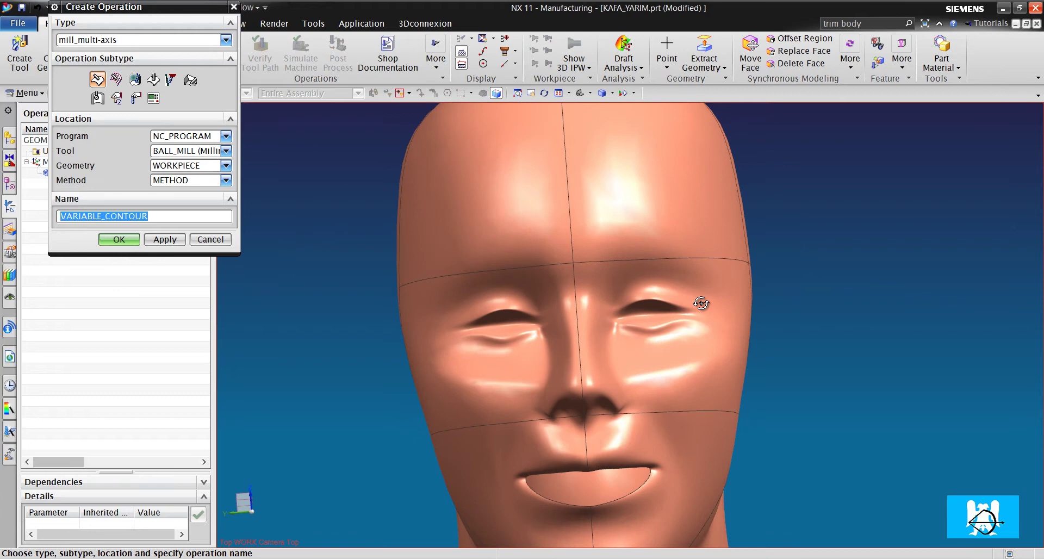
{"action": "middle_click_drag", "start_coordinate": [701, 303], "coordinate": [707, 362]}
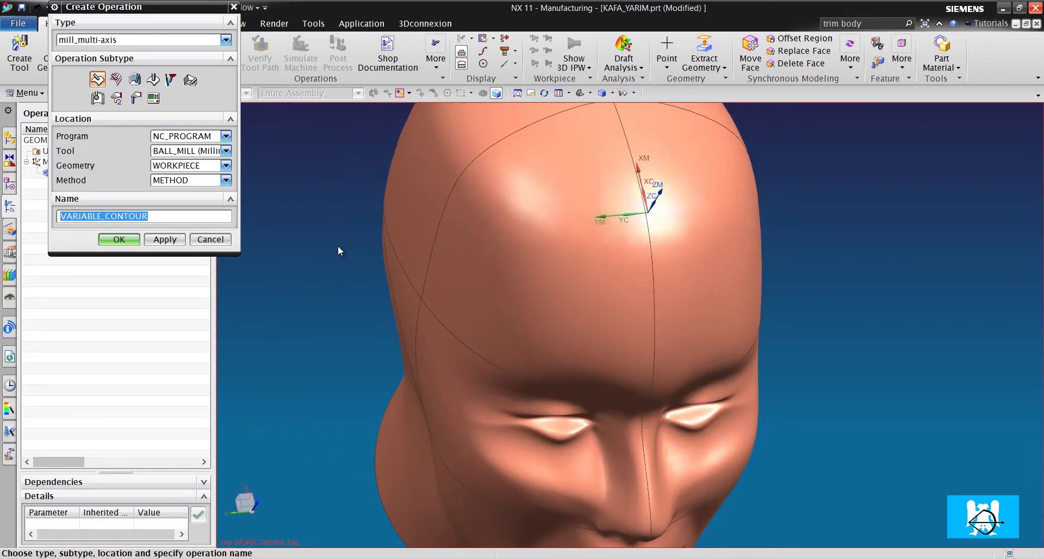
{"action": "left_click", "coordinate": [129, 240]}
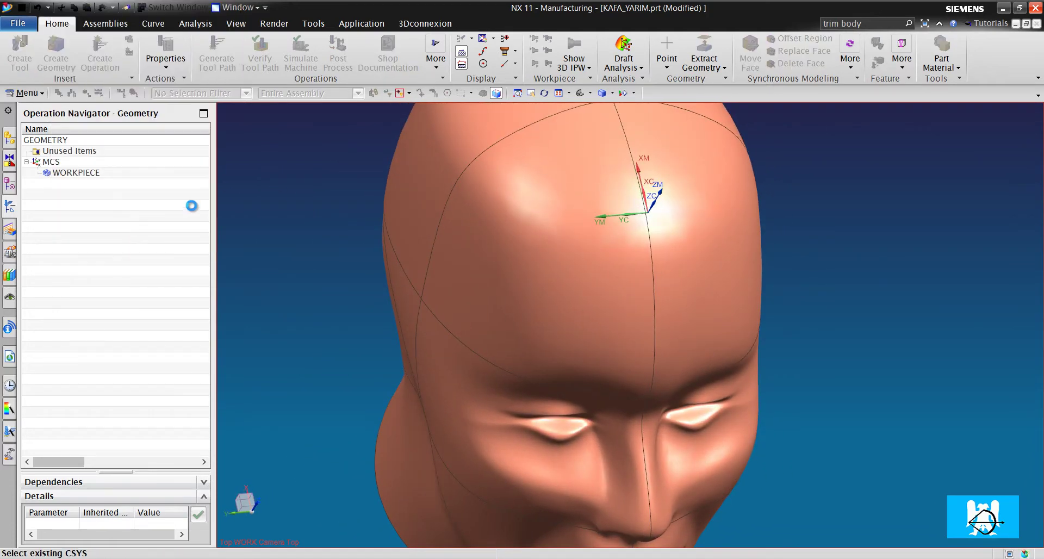
Choose Surface Area as the drive method and pick two head-top faces as drive geometry
{"action": "left_click", "coordinate": [194, 142]}
{"action": "left_click", "coordinate": [163, 167]}
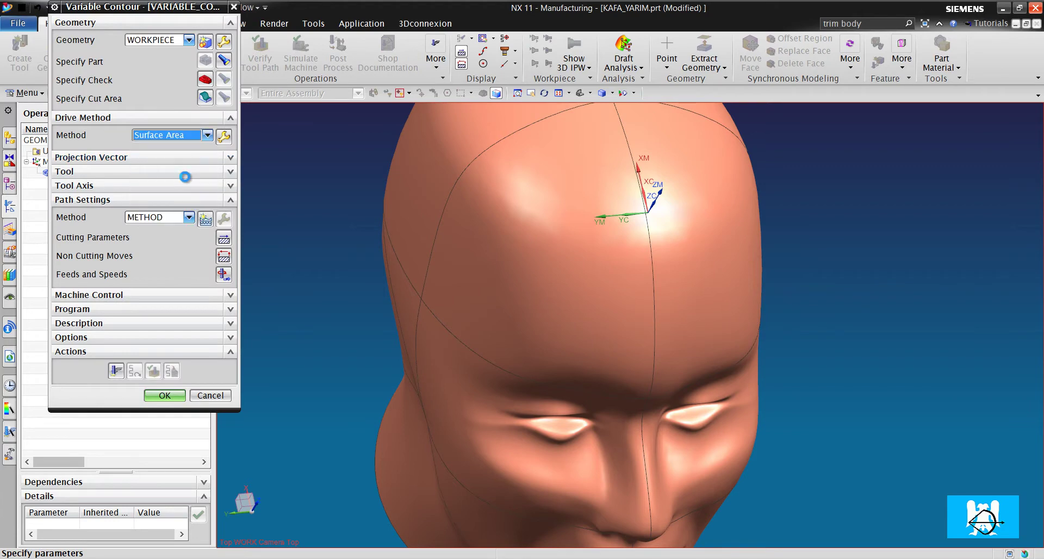
{"action": "left_click", "coordinate": [204, 42]}
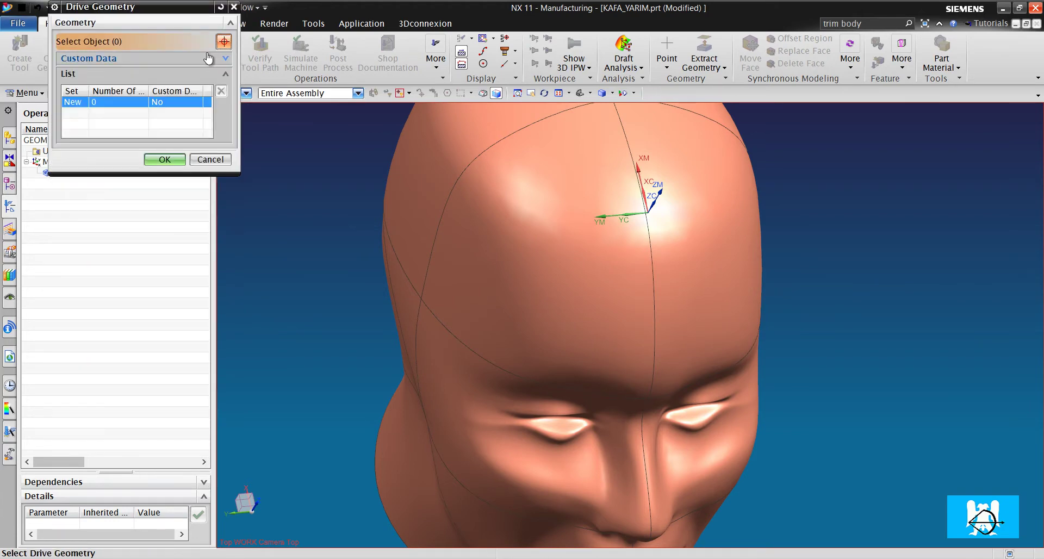
{"action": "scroll", "coordinate": [622, 261], "scroll_direction": "down", "scroll_amount": 2}
{"action": "middle_click_drag", "start_coordinate": [622, 261], "coordinate": [634, 242]}
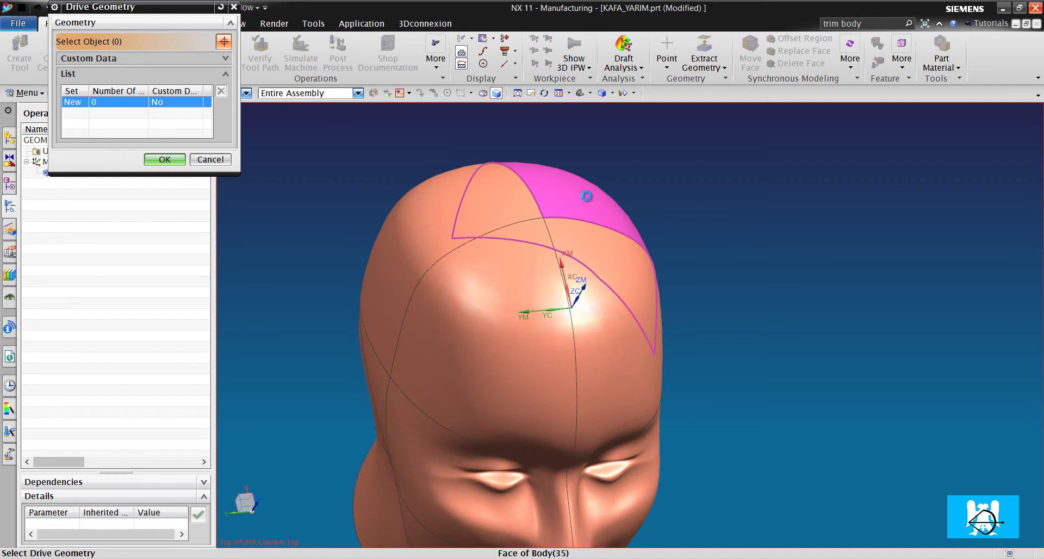
{"action": "left_click", "coordinate": [587, 197]}
{"action": "left_click", "coordinate": [494, 199]}
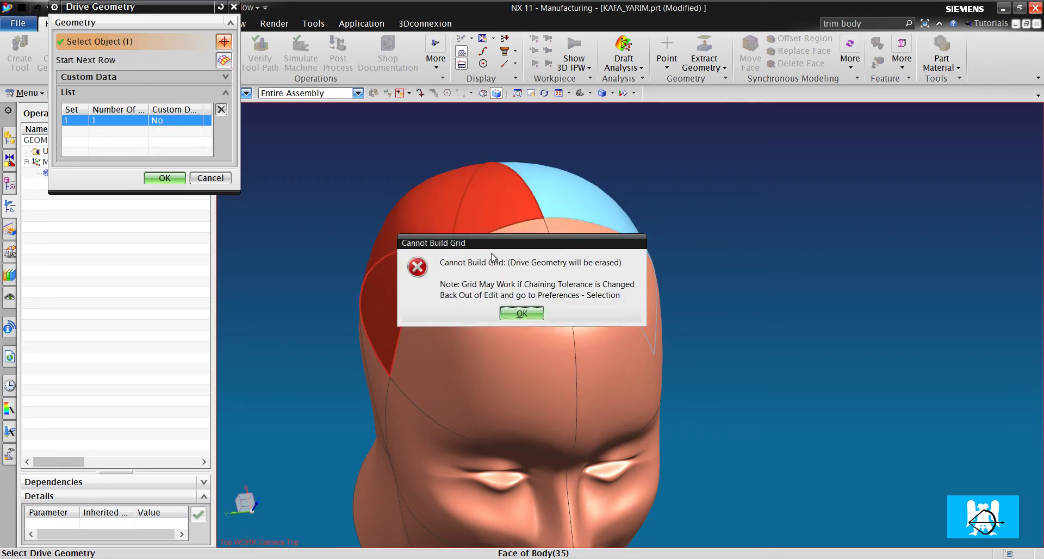
Dismiss the Cannot Build Grid error, reselect a face, then cancel the drive geometry
{"action": "left_click", "coordinate": [521, 313]}
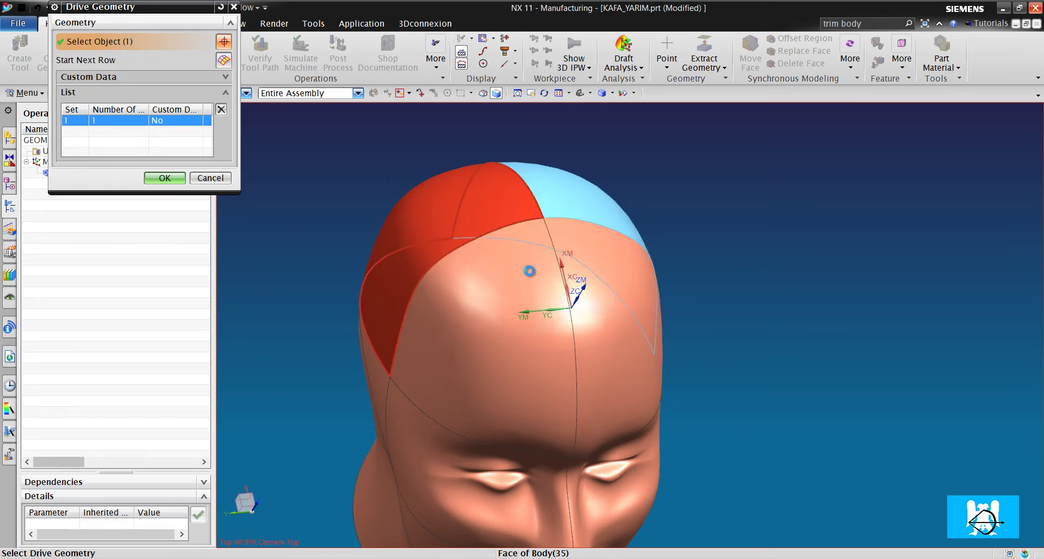
{"action": "left_click", "coordinate": [604, 184]}
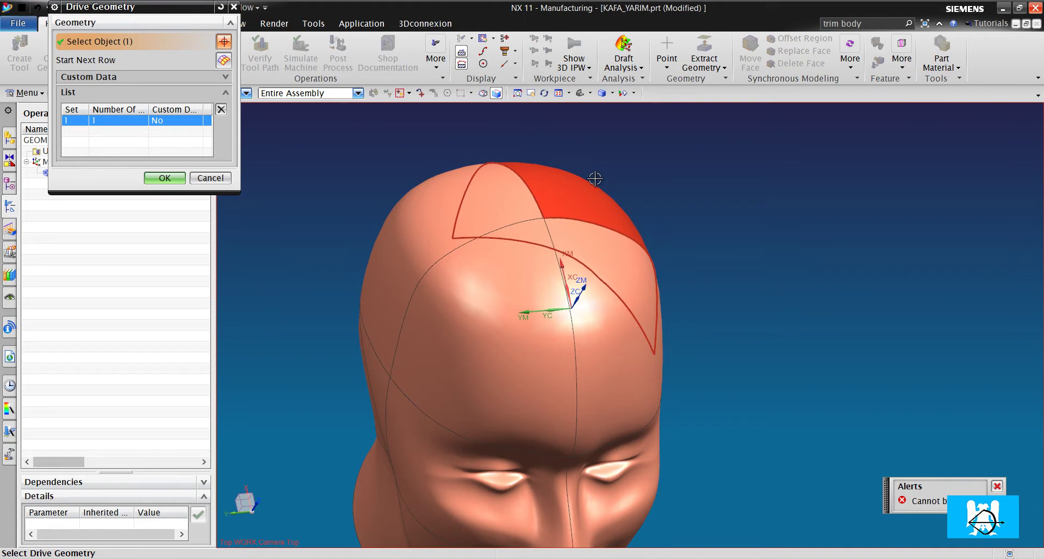
{"action": "middle_click_drag", "start_coordinate": [593, 179], "coordinate": [489, 240]}
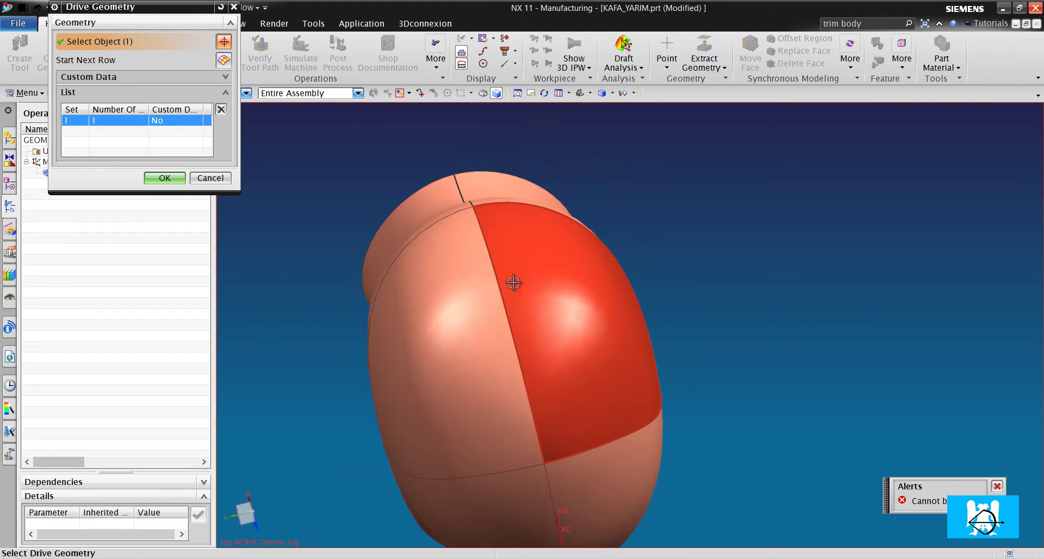
{"action": "middle_click_drag", "start_coordinate": [521, 274], "coordinate": [547, 253]}
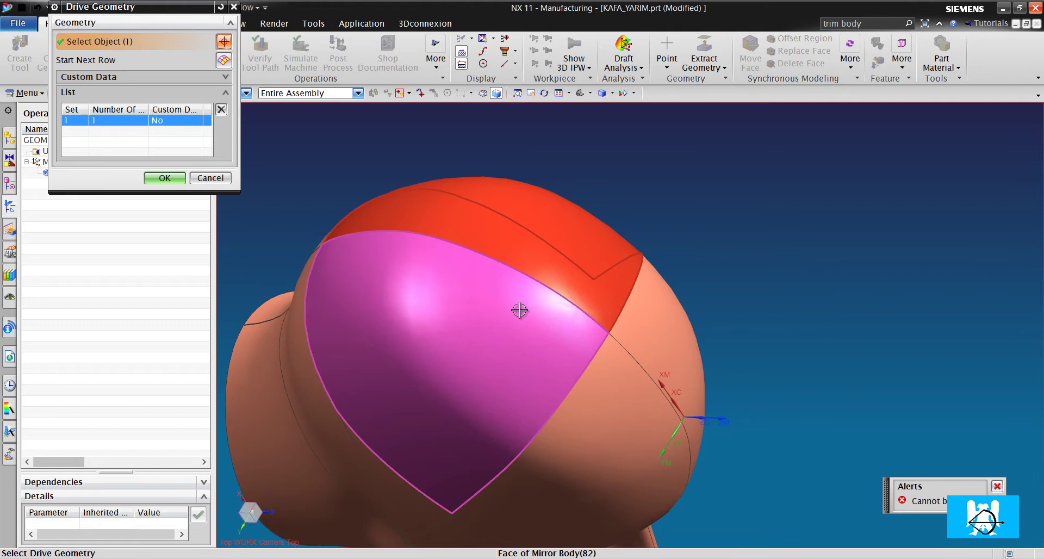
{"action": "left_click", "coordinate": [212, 179]}
Save the VARIABLE_CONTOUR operation and switch the head to Static Wireframe display
{"action": "left_click", "coordinate": [173, 209]}
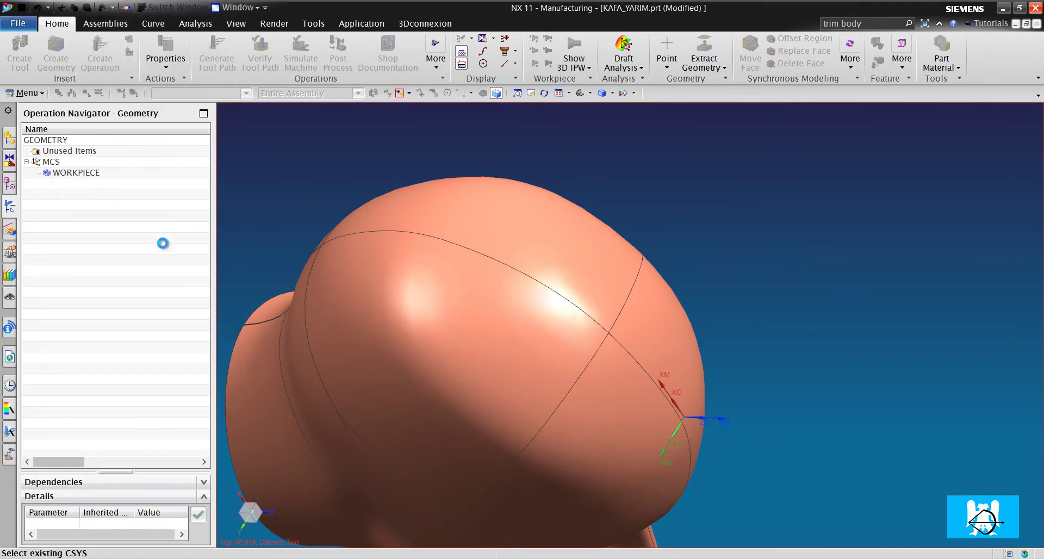
{"action": "left_click", "coordinate": [164, 395]}
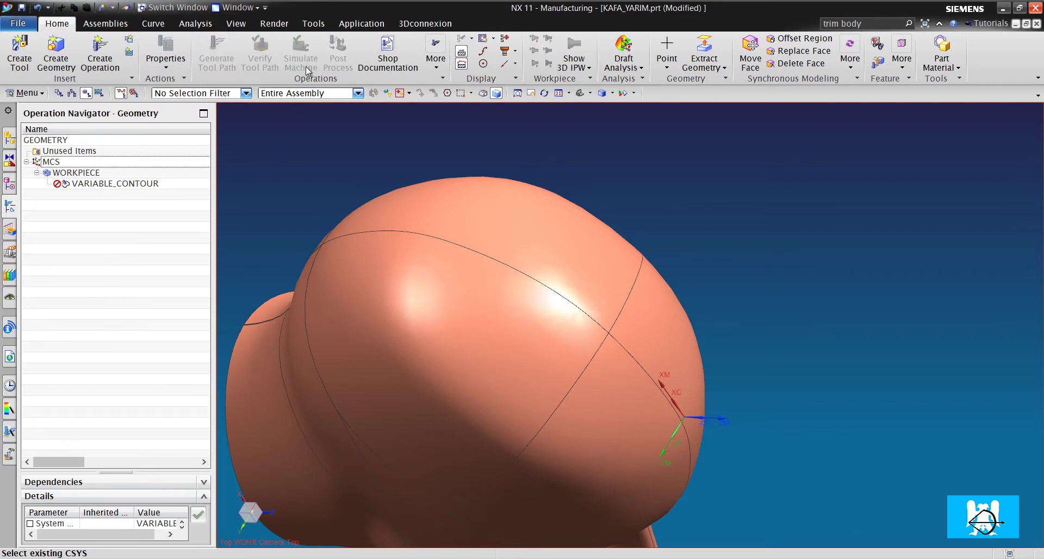
{"action": "left_click", "coordinate": [236, 24]}
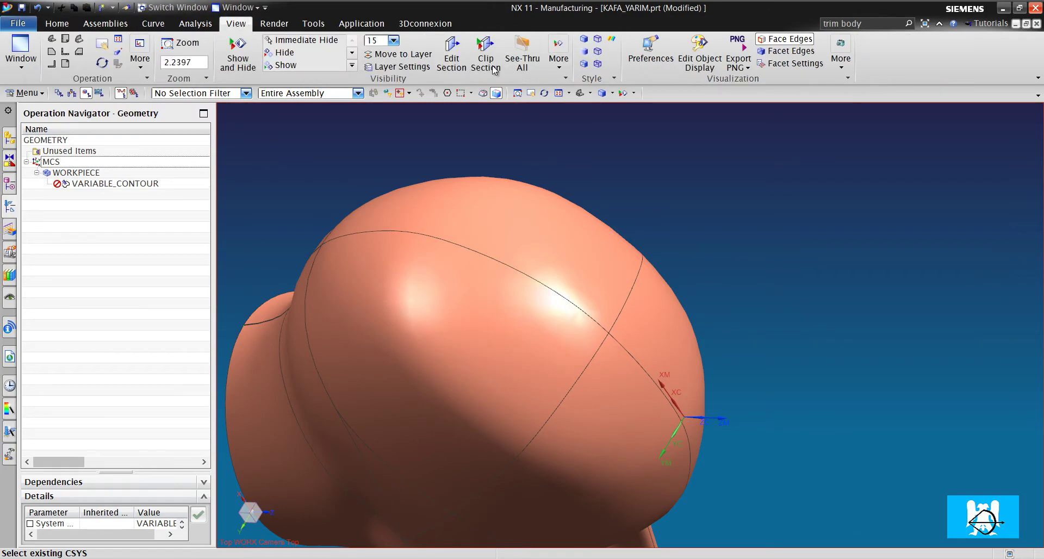
{"action": "left_click", "coordinate": [598, 64]}
Return to Shaded with Edges and orbit the head from the front to below the chin
{"action": "mouse_move", "coordinate": [606, 207]}
{"action": "middle_mouse_down"}
{"action": "mouse_move", "coordinate": [624, 256]}
{"action": "mouse_move", "coordinate": [608, 249]}
{"action": "mouse_move", "coordinate": [608, 209]}
{"action": "mouse_move", "coordinate": [582, 177]}
{"action": "mouse_move", "coordinate": [543, 167]}
{"action": "mouse_move", "coordinate": [506, 180]}
{"action": "mouse_move", "coordinate": [491, 161]}
{"action": "mouse_move", "coordinate": [438, 189]}
{"action": "mouse_move", "coordinate": [505, 178]}
{"action": "mouse_move", "coordinate": [563, 193]}
{"action": "mouse_move", "coordinate": [573, 167]}
{"action": "mouse_move", "coordinate": [563, 196]}
{"action": "mouse_move", "coordinate": [577, 185]}
{"action": "middle_mouse_up"}
{"action": "right_click_drag", "start_coordinate": [741, 149], "coordinate": [669, 214]}
{"action": "middle_click_drag", "start_coordinate": [666, 232], "coordinate": [674, 208]}
{"action": "scroll", "coordinate": [677, 208], "scroll_direction": "down", "scroll_amount": 3}
{"action": "scroll", "coordinate": [663, 261], "scroll_direction": "up", "scroll_amount": 3}
{"action": "scroll", "coordinate": [664, 262], "scroll_direction": "down", "scroll_amount": 3}
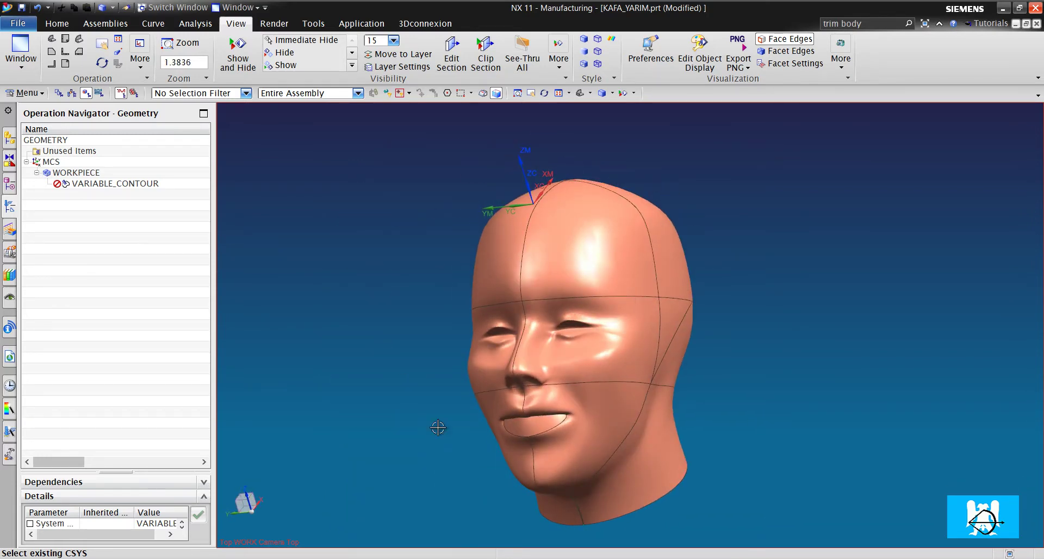
{"action": "middle_click_drag", "start_coordinate": [640, 388], "coordinate": [537, 303]}
{"action": "middle_click_drag", "start_coordinate": [637, 337], "coordinate": [619, 282]}
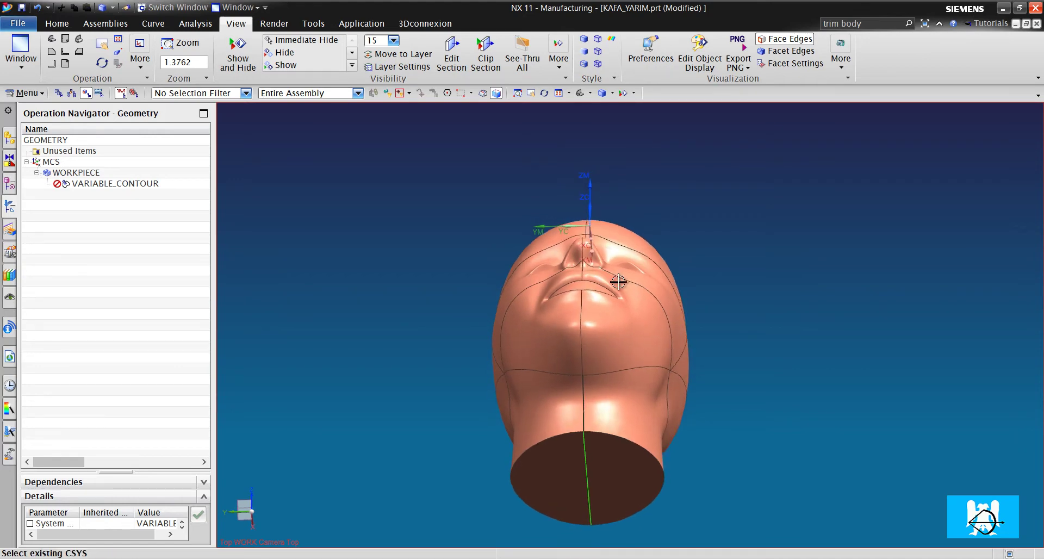
Switch from the Manufacturing application to Modeling
{"action": "left_click", "coordinate": [57, 23]}
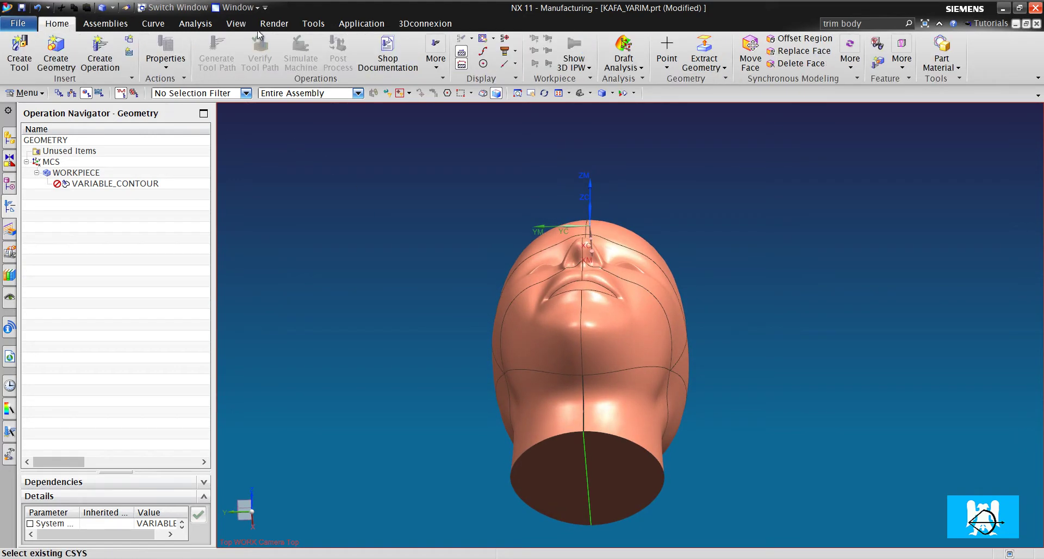
{"action": "left_click", "coordinate": [364, 24]}
{"action": "left_click", "coordinate": [25, 52]}
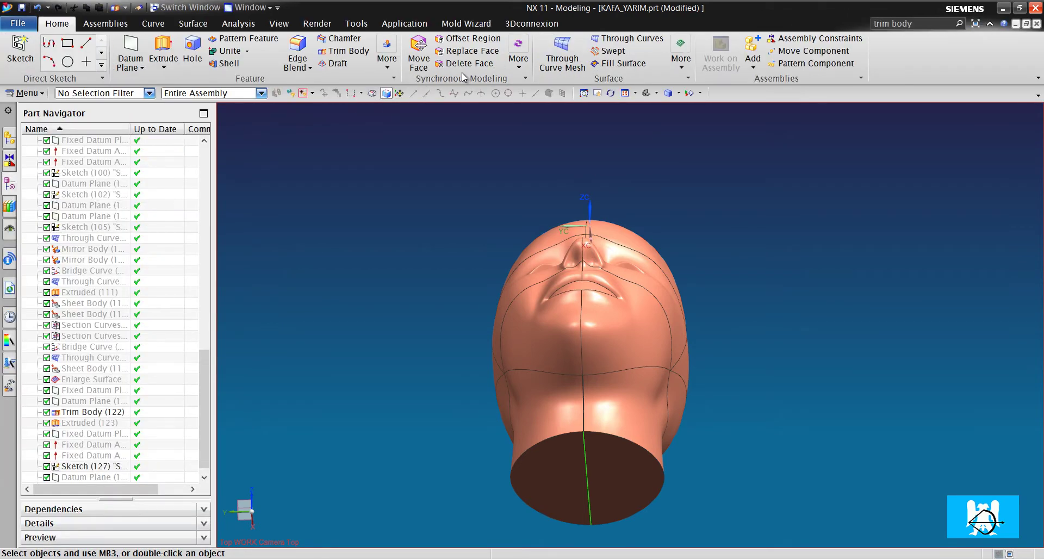
Create a 250 mm sphere centred on the midpoint of Line(132) and preview it
{"action": "left_click", "coordinate": [519, 68]}
{"action": "left_click", "coordinate": [387, 60]}
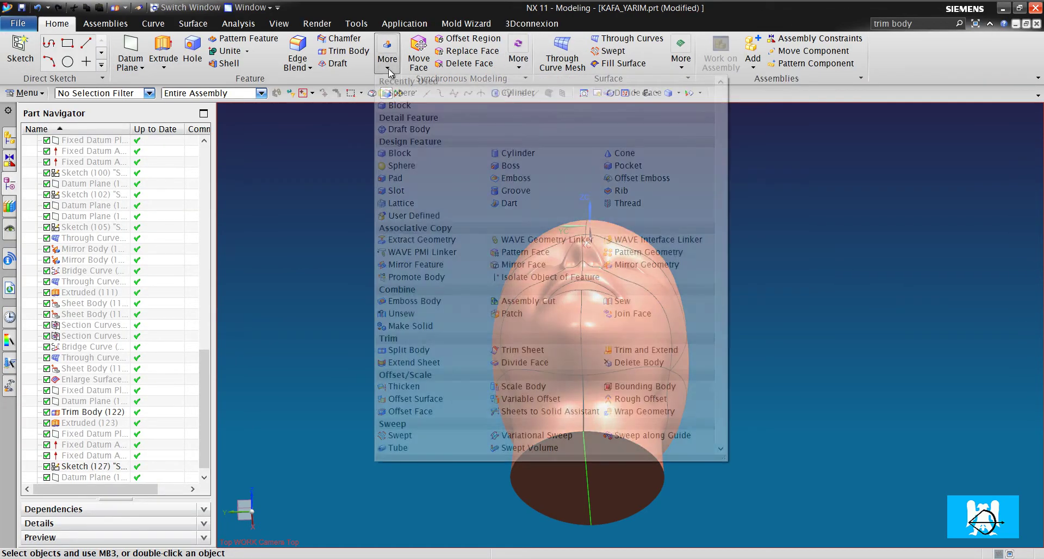
{"action": "left_click", "coordinate": [396, 166]}
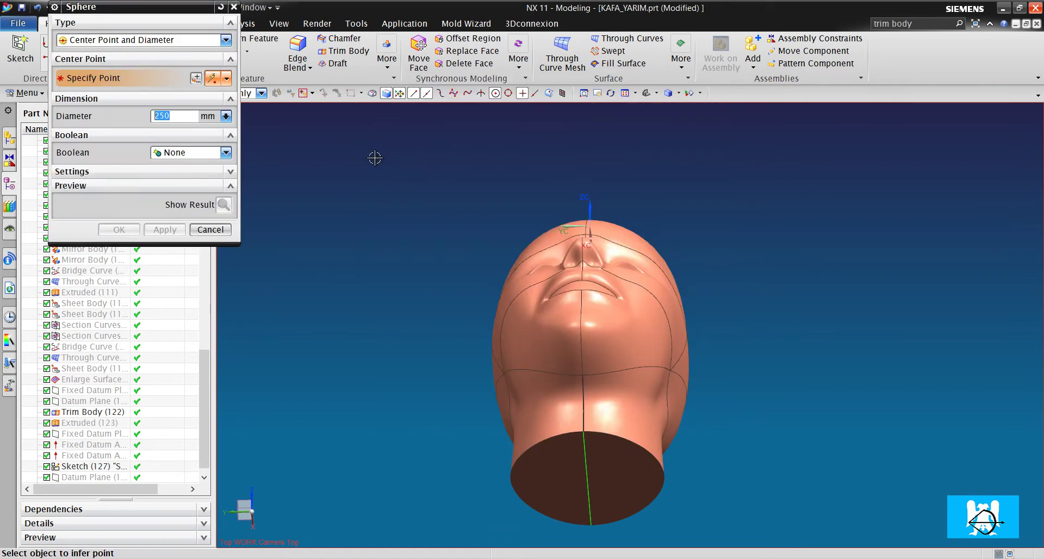
{"action": "left_click", "coordinate": [587, 482]}
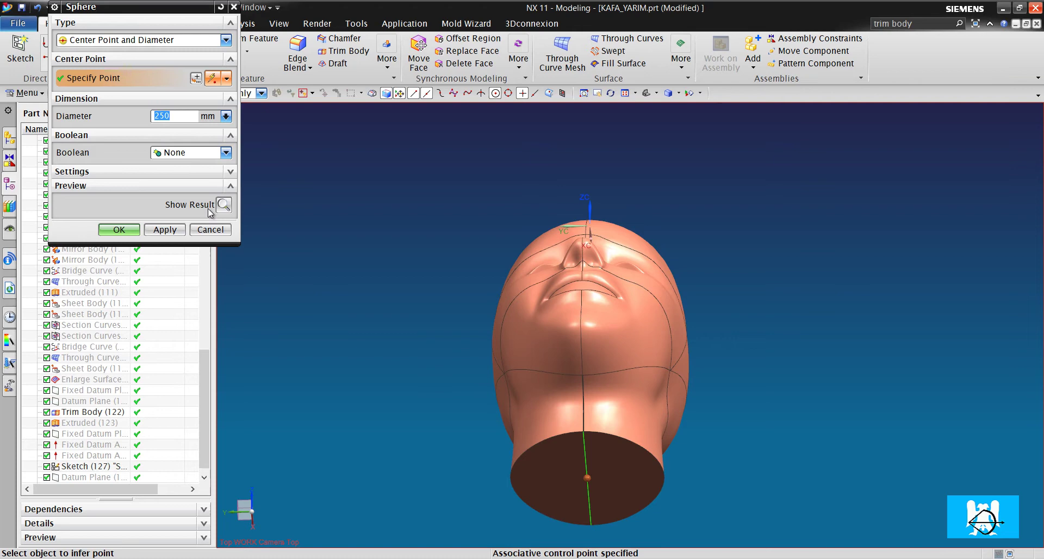
{"action": "left_click", "coordinate": [223, 206]}
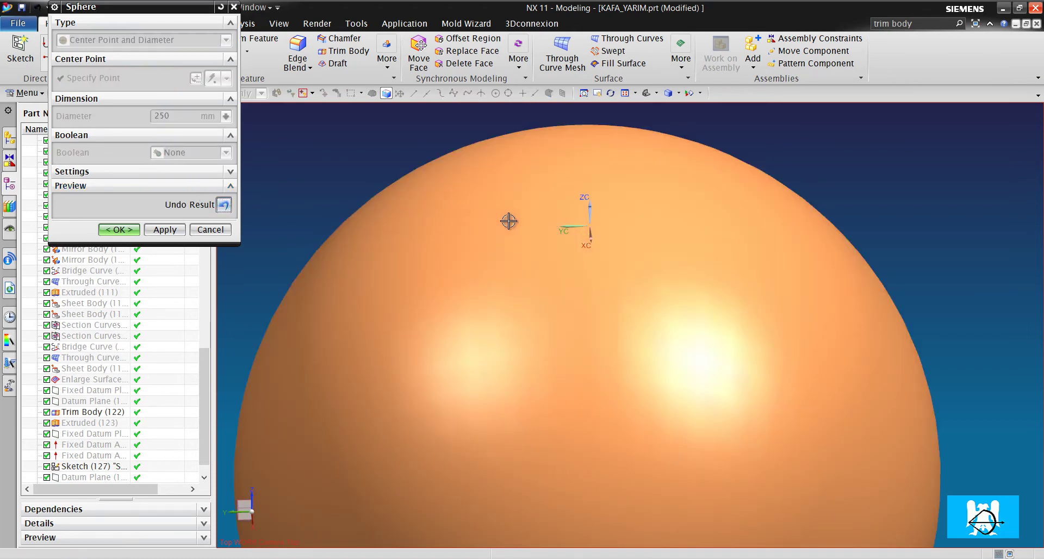
{"action": "middle_click_drag", "start_coordinate": [509, 220], "coordinate": [474, 274]}
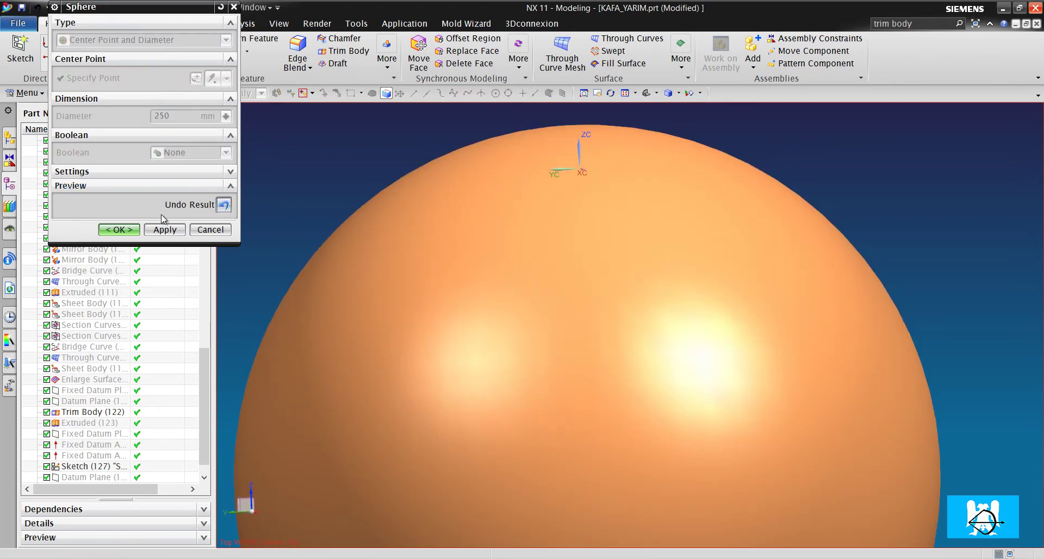
Finish the sphere and set its translucency to 70 with Ctrl+J
{"action": "left_click", "coordinate": [119, 229]}
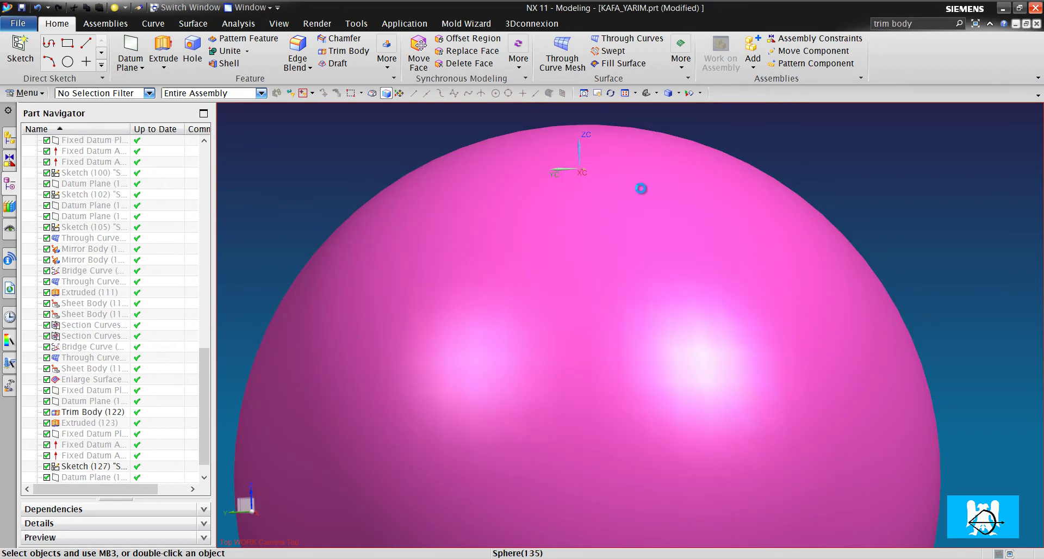
{"action": "left_click", "coordinate": [634, 184]}
{"action": "key", "text": "ctrl+j"}
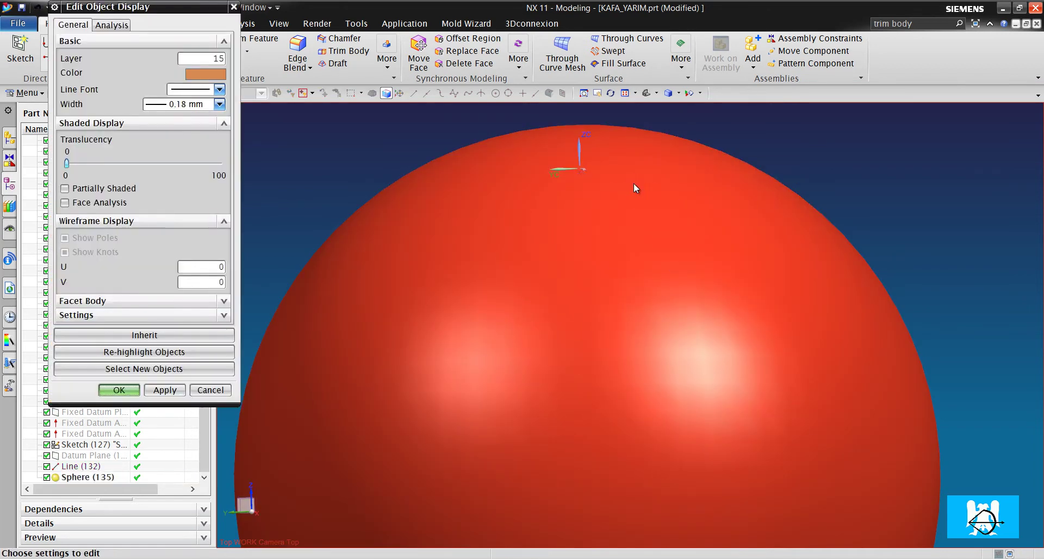
{"action": "left_click", "coordinate": [187, 161]}
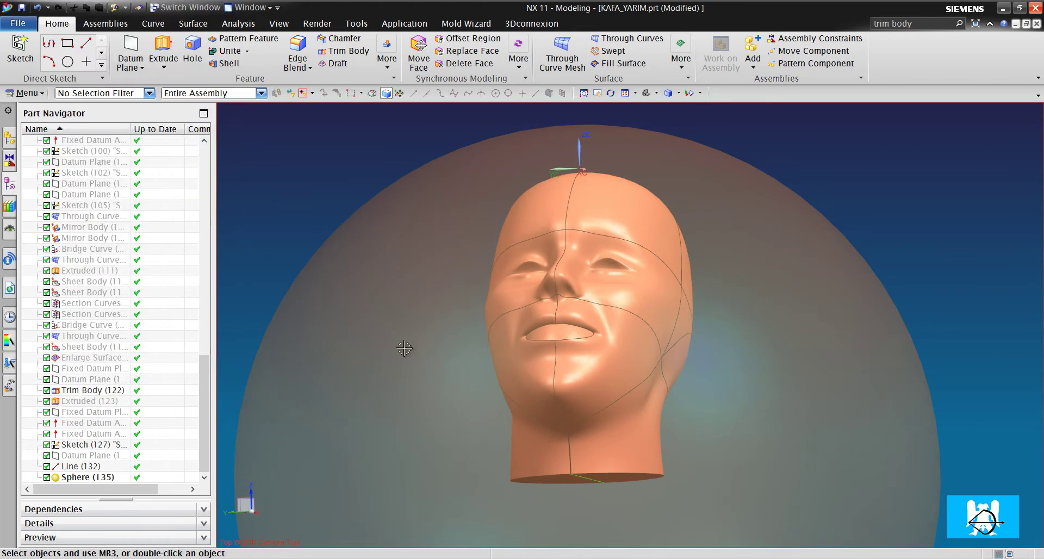
{"action": "left_click", "coordinate": [136, 388]}
{"action": "scroll", "coordinate": [610, 468], "scroll_direction": "down", "scroll_amount": 2}
{"action": "scroll", "coordinate": [610, 468], "scroll_direction": "up", "scroll_amount": 2}
Reselect and inspect the sphere, then search the Command Finder for Trim Body
{"action": "left_click", "coordinate": [653, 389]}
{"action": "mouse_move", "coordinate": [652, 389]}
{"action": "middle_mouse_down"}
{"action": "mouse_move", "coordinate": [655, 422]}
{"action": "mouse_move", "coordinate": [648, 408]}
{"action": "middle_mouse_up"}
{"action": "scroll", "coordinate": [648, 407], "scroll_direction": "down", "scroll_amount": 2}
{"action": "key", "text": "Escape"}
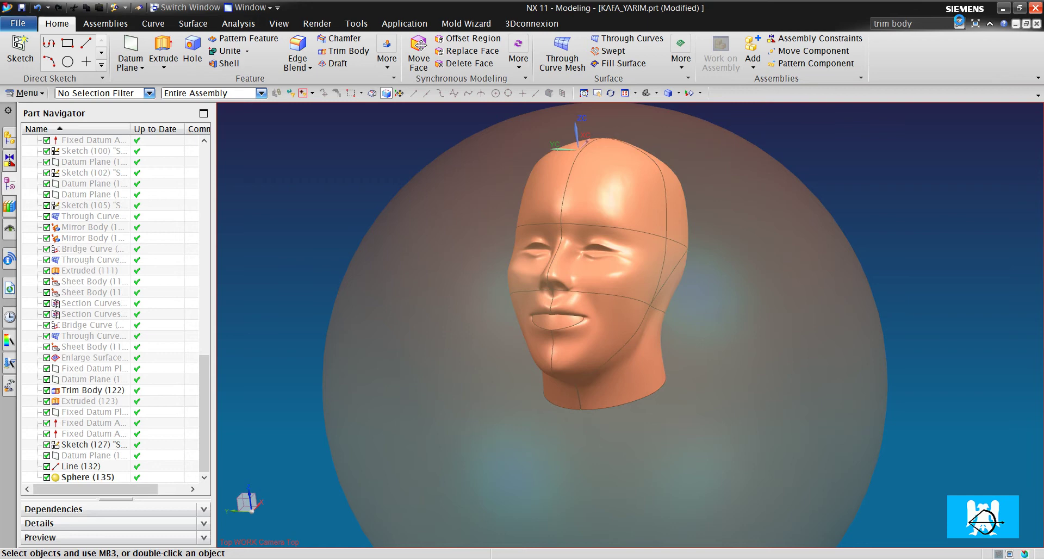
{"action": "left_click", "coordinate": [959, 22]}
Trim the sphere target body using the neck's flat bottom face as the cutting plane
{"action": "left_click", "coordinate": [766, 207]}
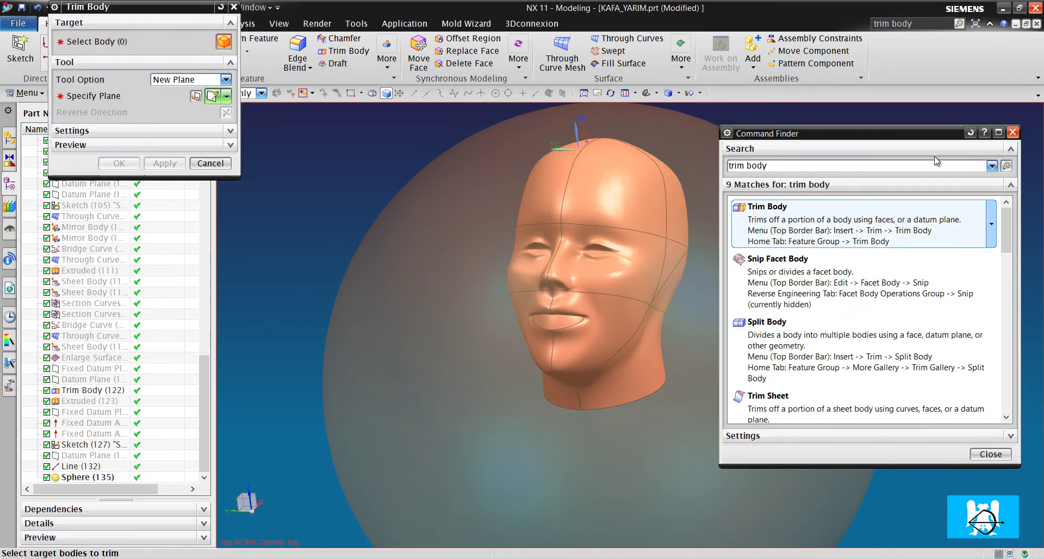
{"action": "left_click", "coordinate": [1012, 133]}
{"action": "left_click", "coordinate": [773, 219]}
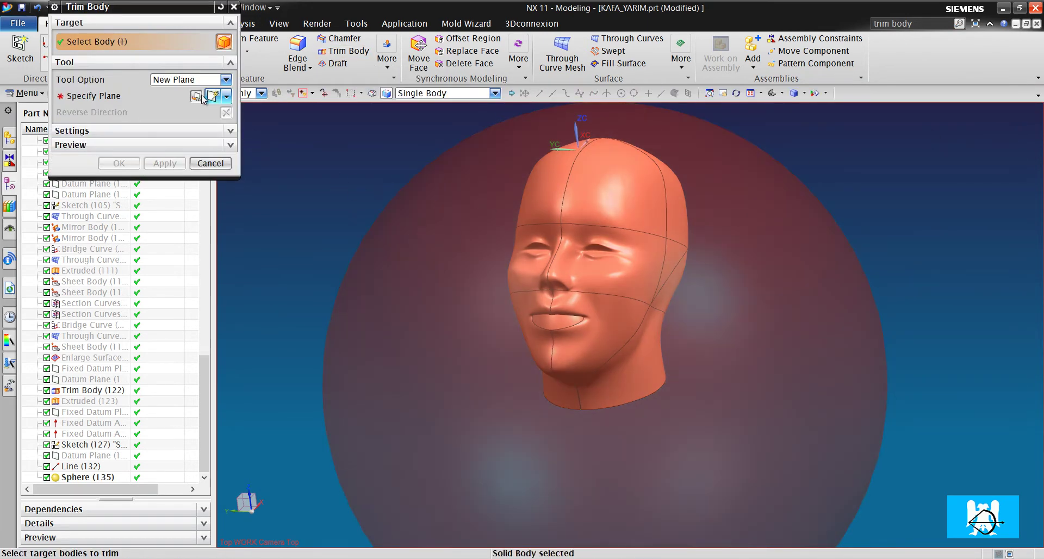
{"action": "left_click", "coordinate": [135, 97]}
{"action": "middle_click_drag", "start_coordinate": [671, 326], "coordinate": [672, 375]}
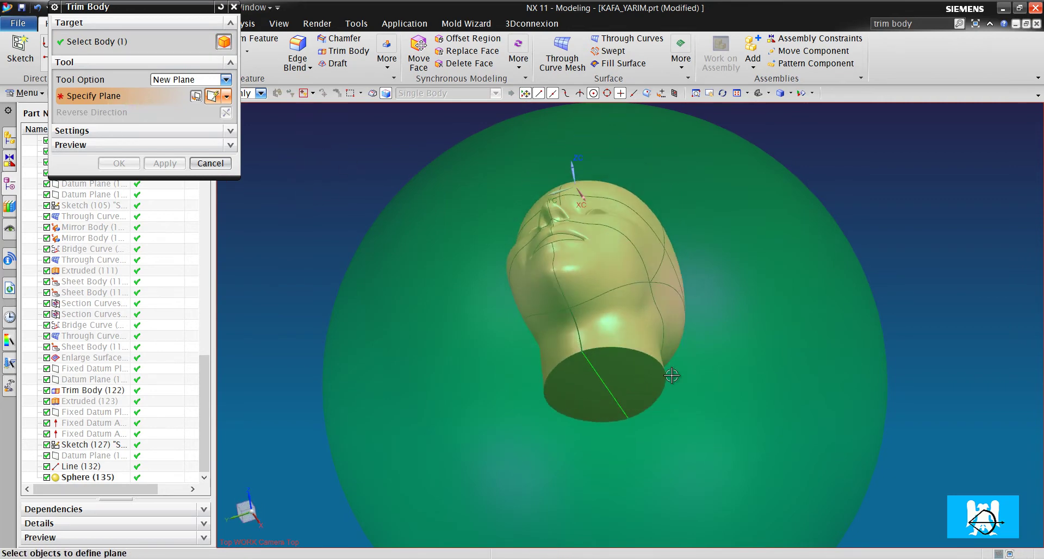
{"action": "left_click", "coordinate": [642, 376]}
{"action": "left_click", "coordinate": [723, 348]}
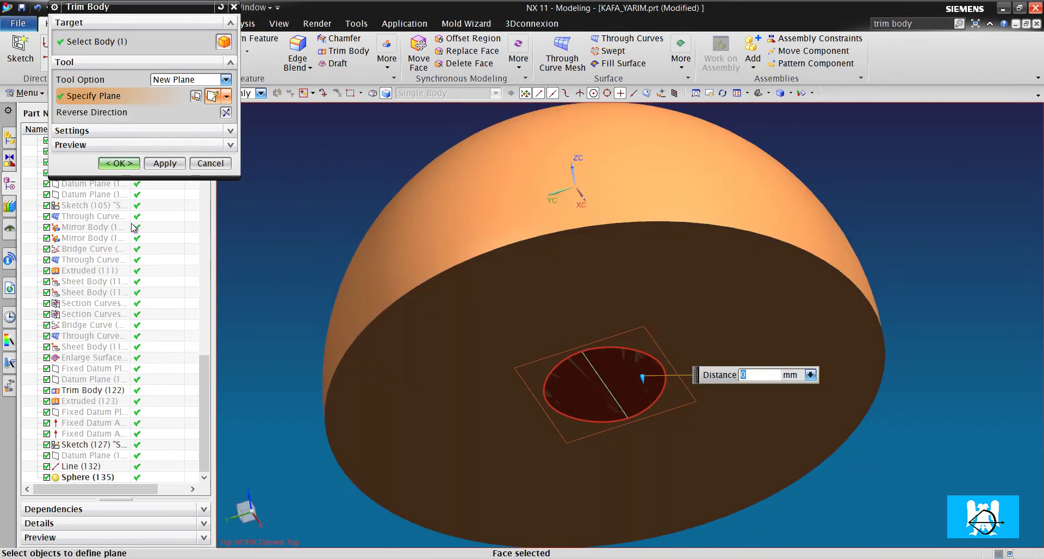
{"action": "left_click", "coordinate": [119, 163]}
{"action": "middle_click_drag", "start_coordinate": [429, 239], "coordinate": [484, 332]}
Return to Manufacturing and set the dome face as VARIABLE_CONTOUR's Surface Area drive geometry
{"action": "left_click", "coordinate": [18, 24]}
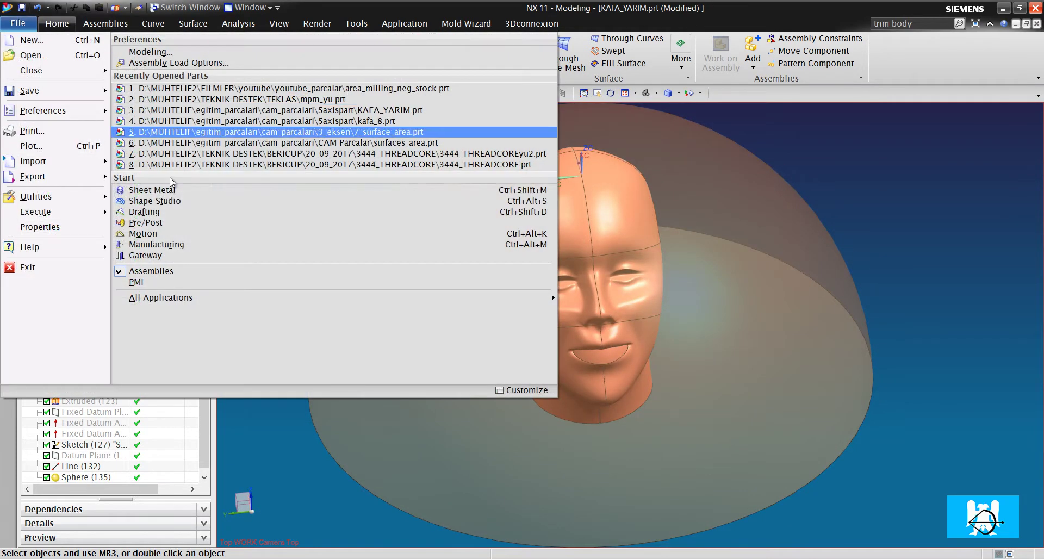
{"action": "left_click", "coordinate": [185, 247]}
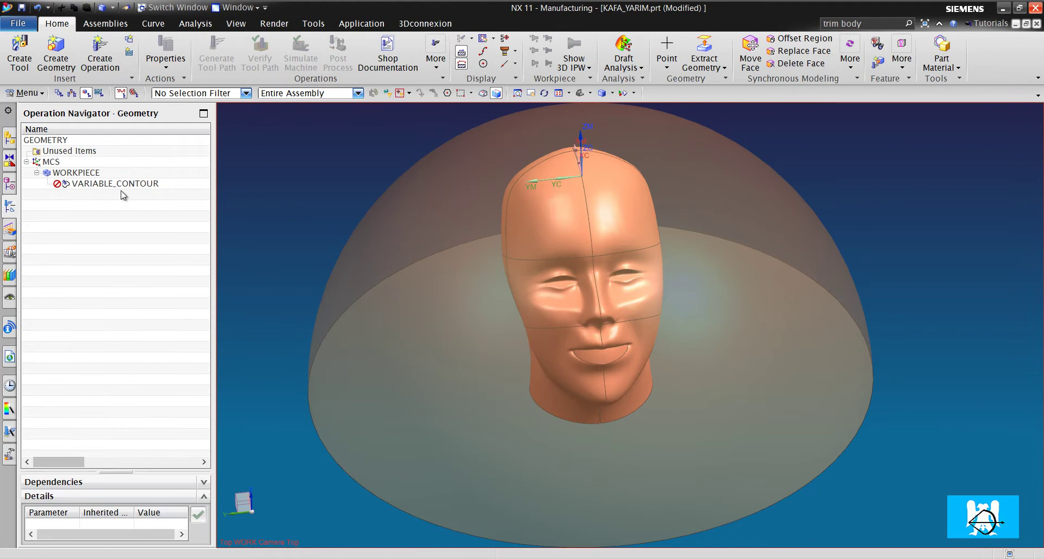
{"action": "double_click", "coordinate": [123, 195]}
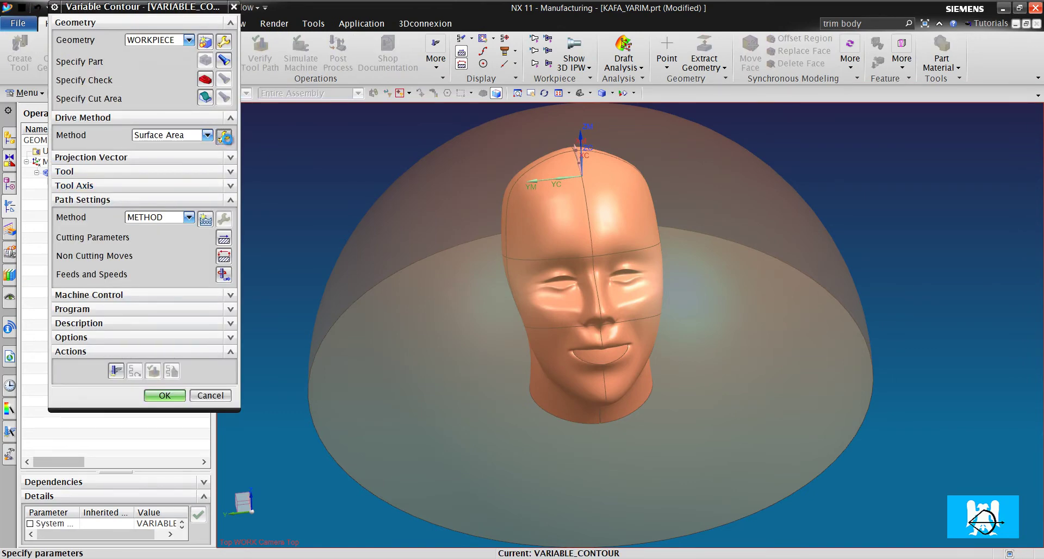
{"action": "left_click", "coordinate": [224, 137]}
{"action": "left_click", "coordinate": [205, 42]}
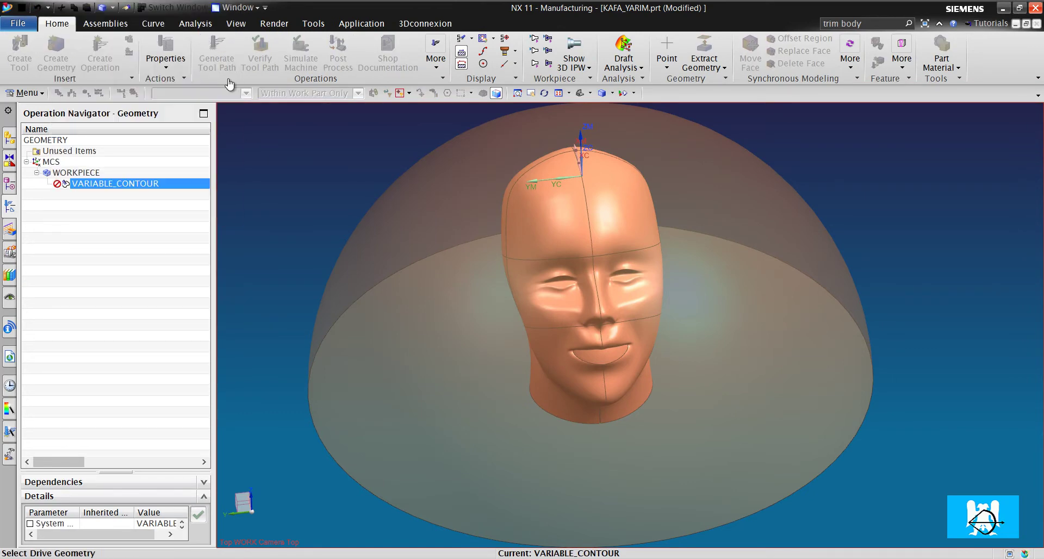
{"action": "left_click", "coordinate": [771, 209]}
{"action": "left_click", "coordinate": [177, 180]}
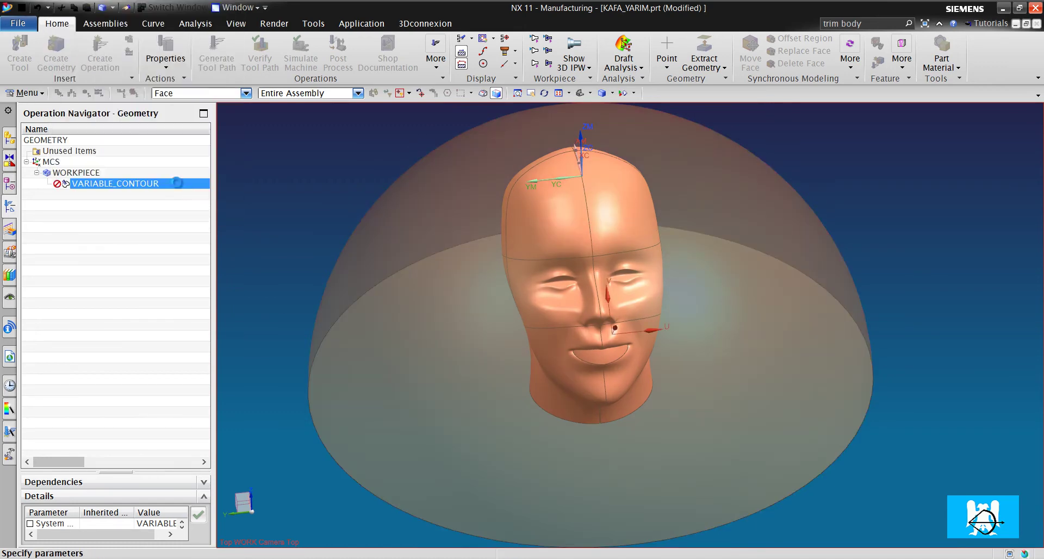
Set the cut pattern to Helical and the stepover to Scallop with 0.5 limits
{"action": "left_click", "coordinate": [183, 160]}
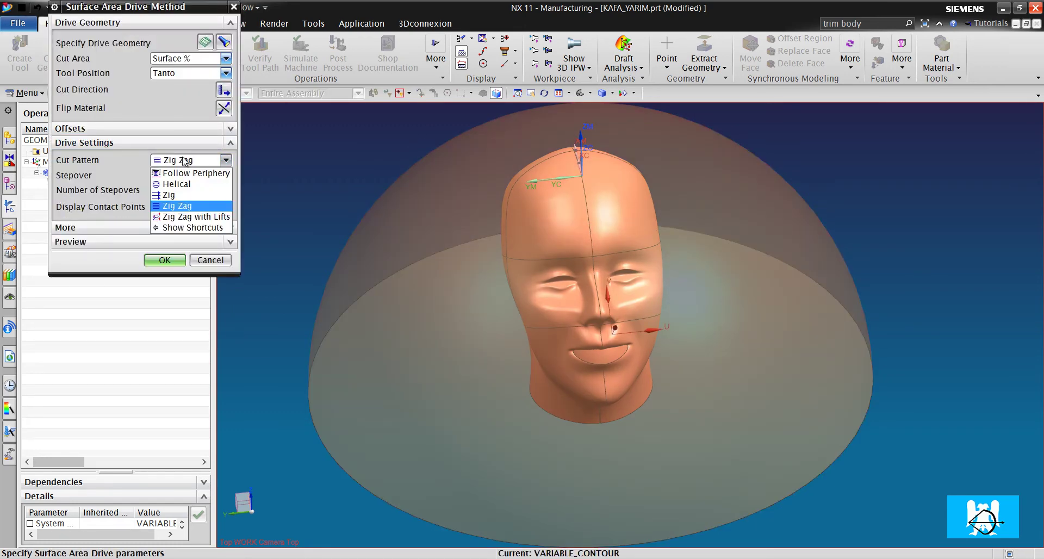
{"action": "left_click", "coordinate": [187, 190]}
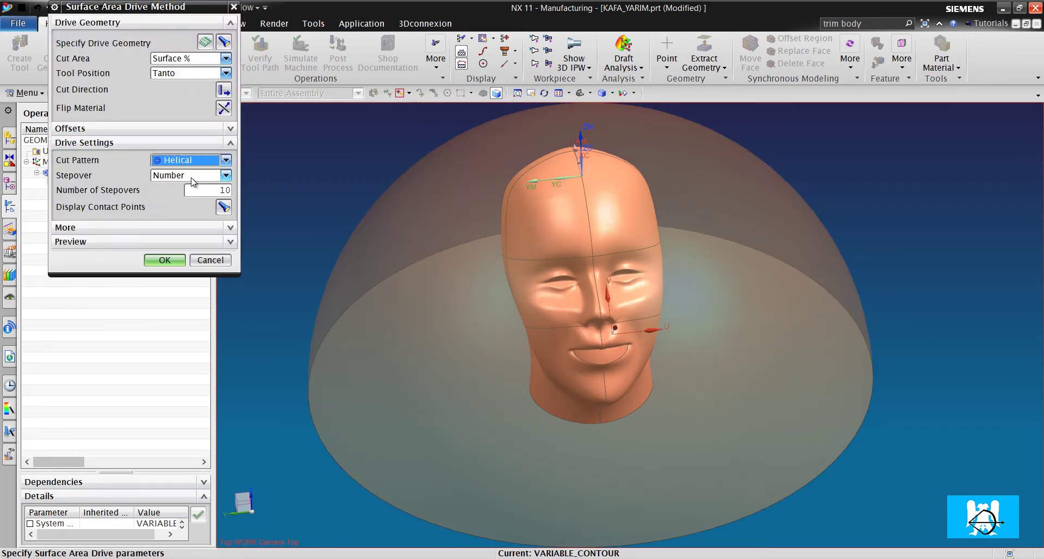
{"action": "left_click", "coordinate": [191, 178]}
{"action": "left_click", "coordinate": [200, 190]}
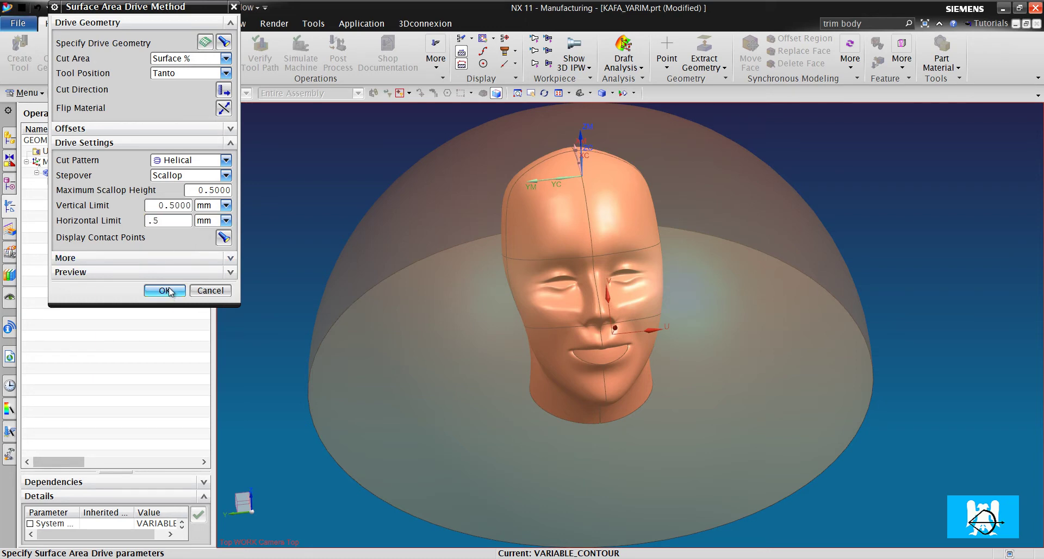
{"action": "left_click", "coordinate": [158, 258]}
Set the cut step to Tolerances, preview the helical toolpath, and confirm the drive settings
{"action": "left_click", "coordinate": [179, 276]}
{"action": "left_click", "coordinate": [178, 288]}
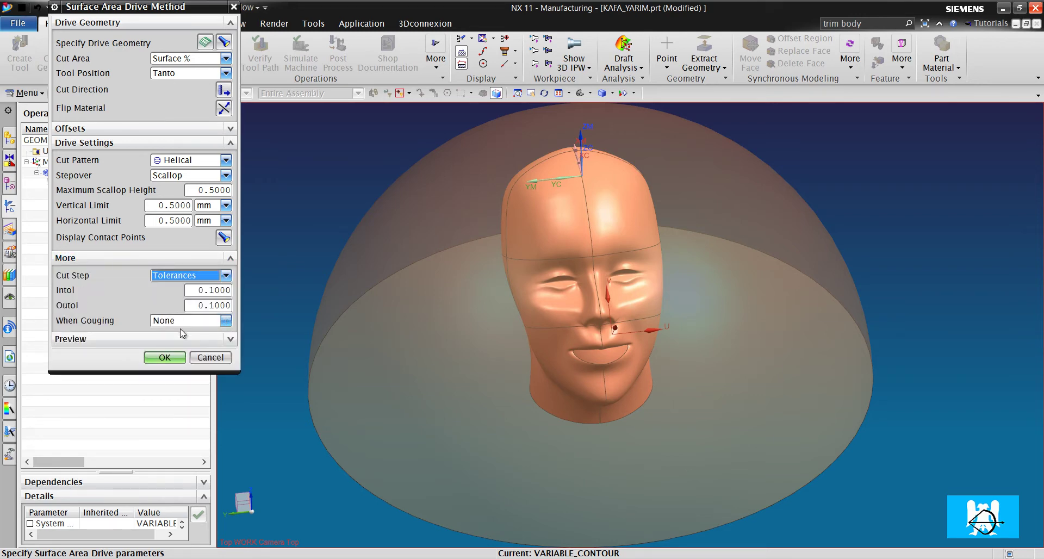
{"action": "left_click", "coordinate": [184, 339]}
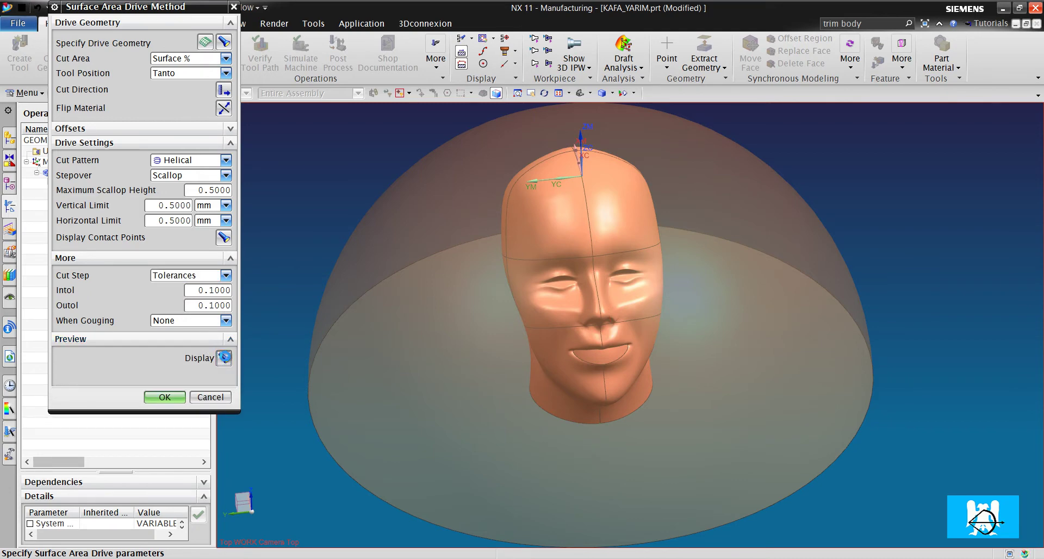
{"action": "left_click", "coordinate": [224, 357]}
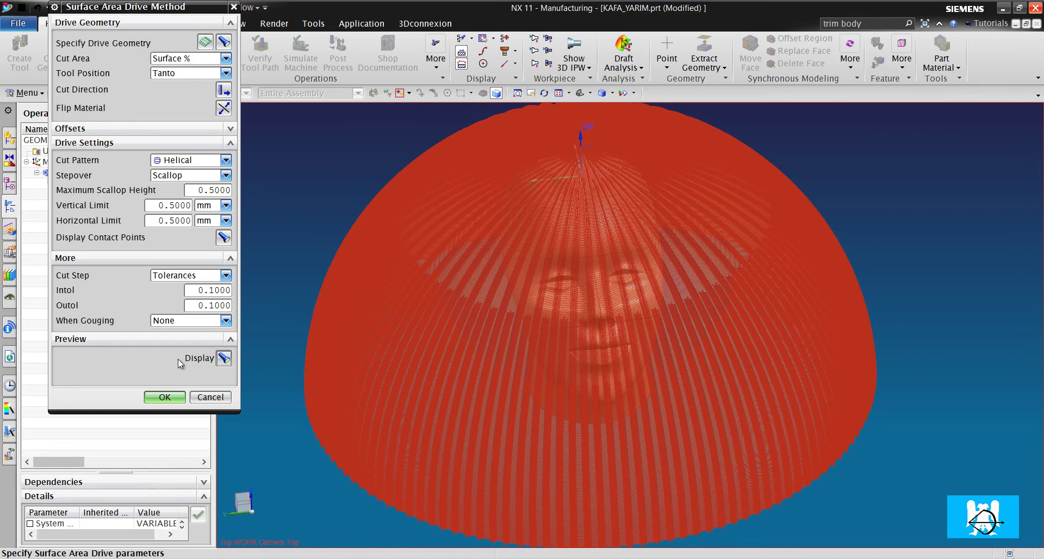
{"action": "left_click", "coordinate": [165, 397]}
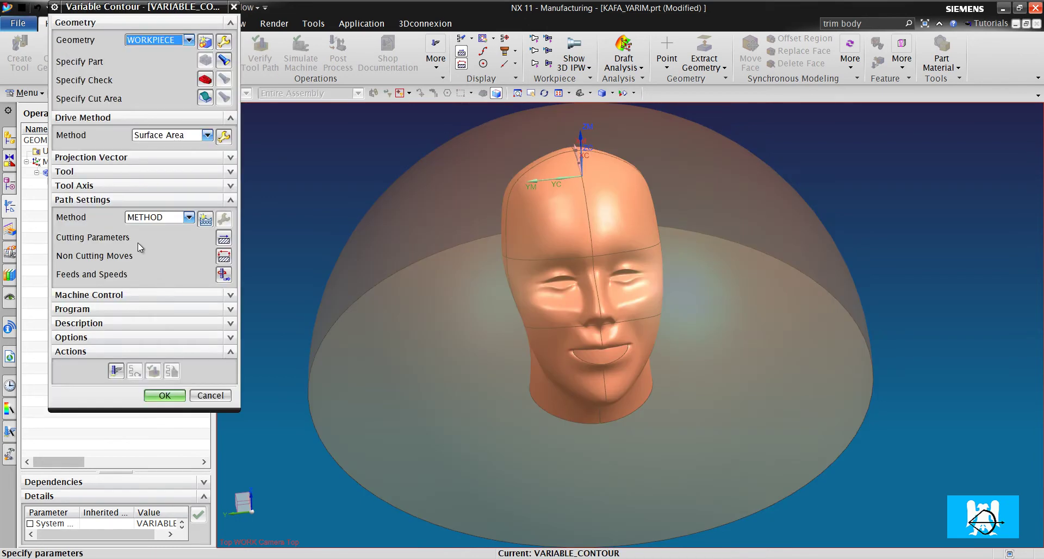
Set the tool axis to Normal to Drive and generate the helical toolpath
{"action": "left_click", "coordinate": [111, 159]}
{"action": "left_click", "coordinate": [148, 177]}
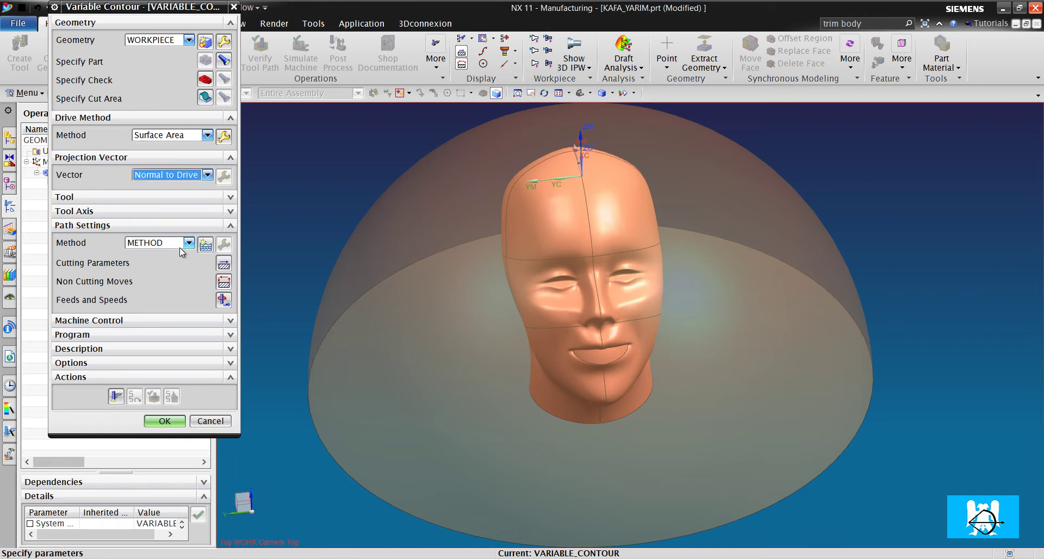
{"action": "left_click", "coordinate": [126, 212]}
{"action": "left_click", "coordinate": [169, 228]}
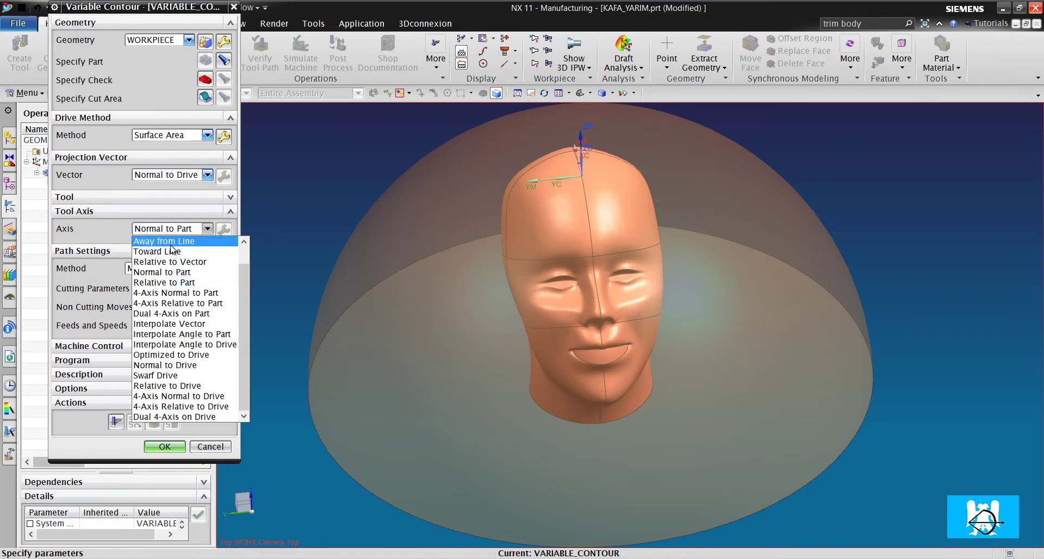
{"action": "left_click", "coordinate": [196, 365]}
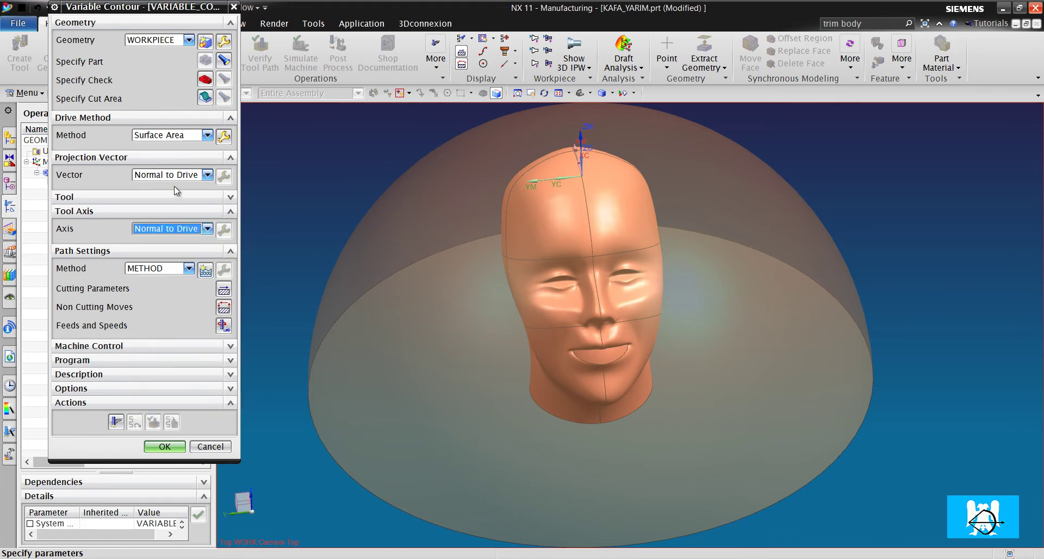
{"action": "left_click", "coordinate": [115, 422]}
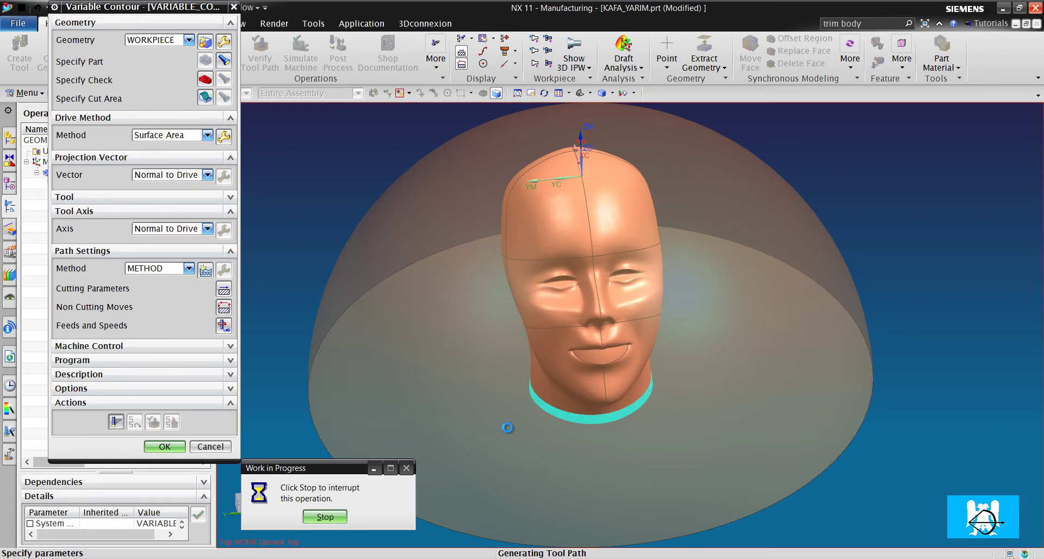
Abort the running tool path generation and dismiss the User Abort warning
{"action": "left_click", "coordinate": [343, 515]}
{"action": "left_click", "coordinate": [522, 303]}
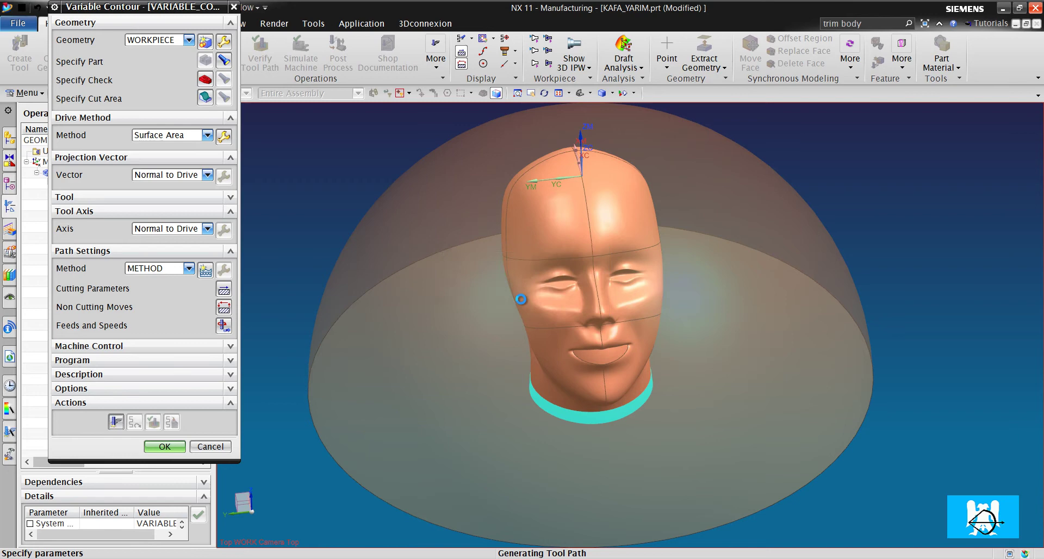
{"action": "key", "text": "Escape"}
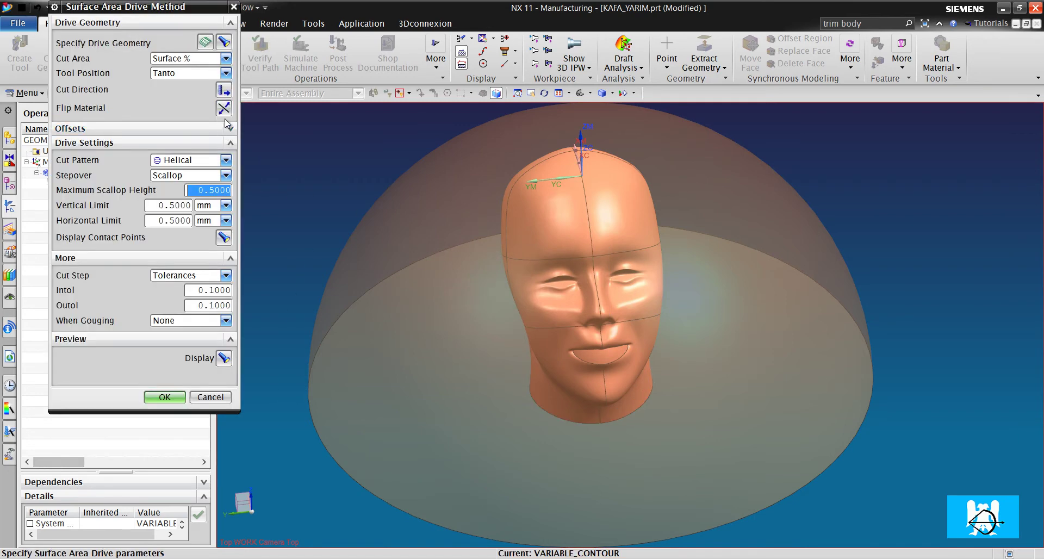
Pick a new cut direction from the drive surface's direction arrows
{"action": "left_click", "coordinate": [223, 90]}
{"action": "scroll", "coordinate": [601, 159], "scroll_direction": "down", "scroll_amount": 2}
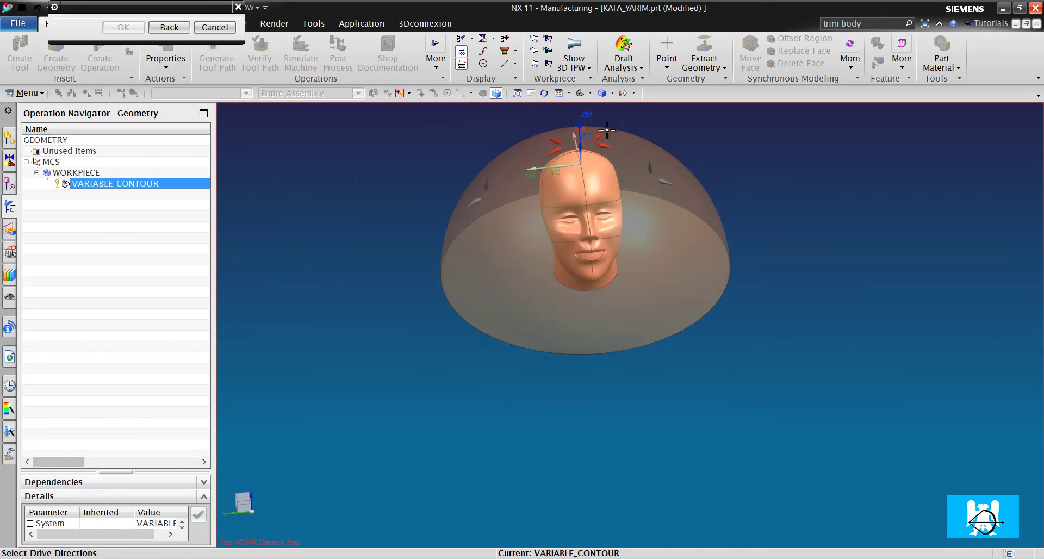
{"action": "scroll", "coordinate": [600, 159], "scroll_direction": "up", "scroll_amount": 5}
{"action": "left_click", "coordinate": [598, 186]}
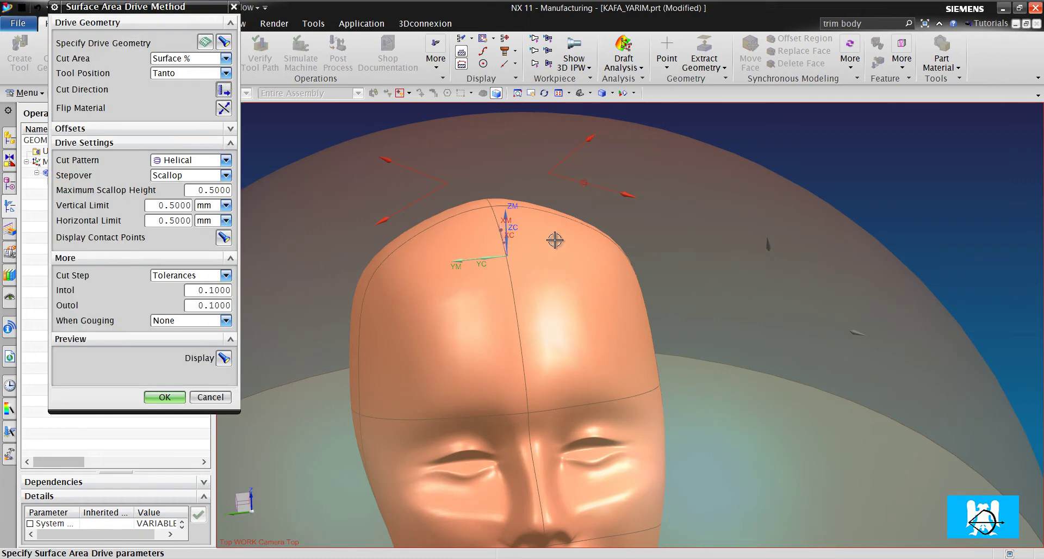
{"action": "scroll", "coordinate": [600, 187], "scroll_direction": "down", "scroll_amount": 4}
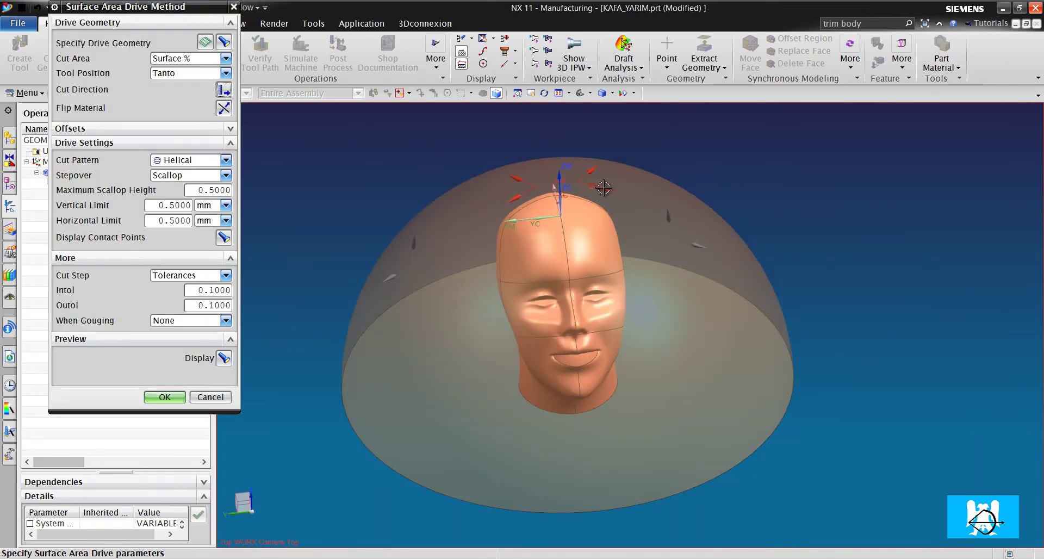
Accept the Helical, Scallop-stepover drive settings so the tool path covers the whole head
{"action": "left_click", "coordinate": [163, 397]}
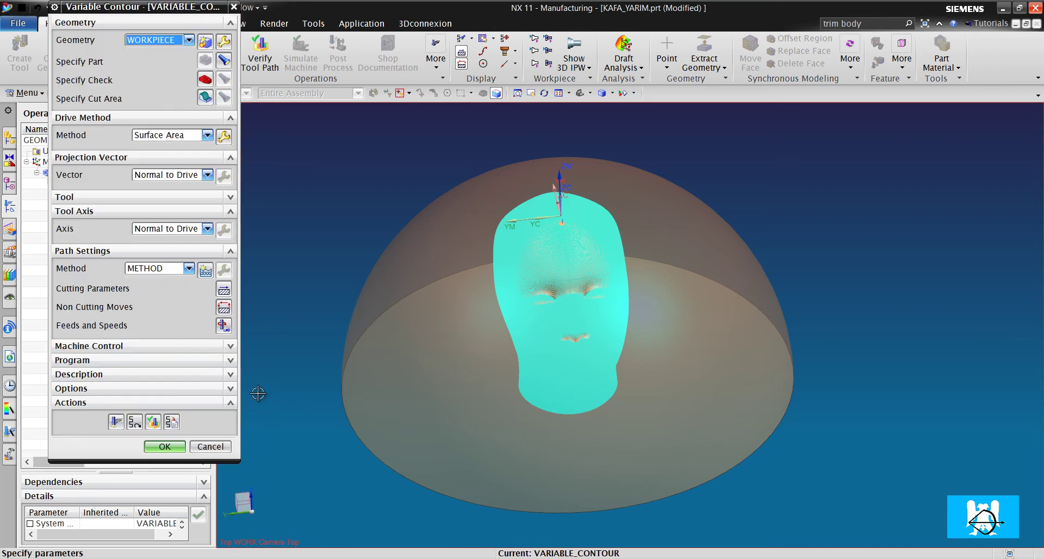
Replay the generated tool path at animation speed 8
{"action": "left_click", "coordinate": [149, 421]}
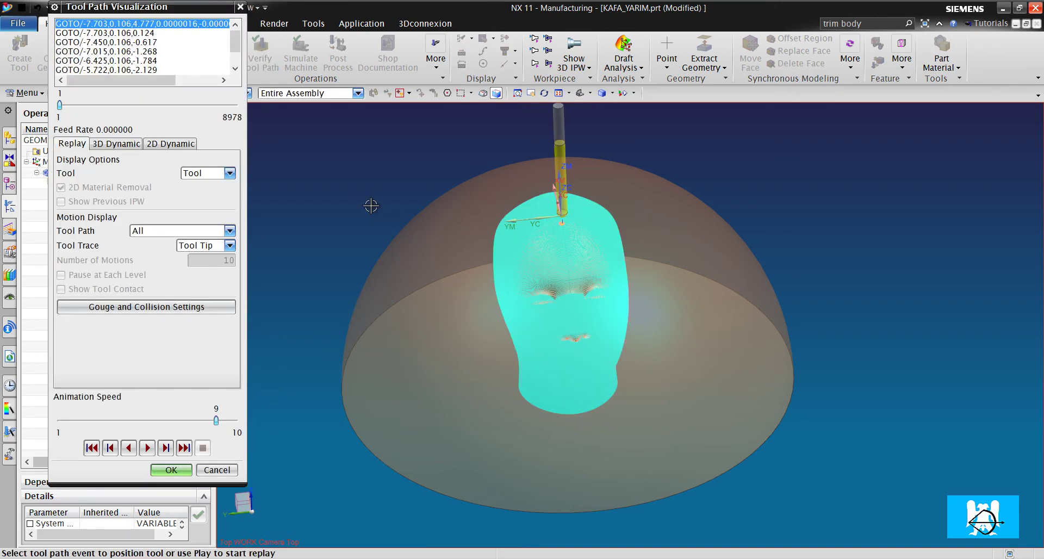
{"action": "left_click", "coordinate": [147, 420]}
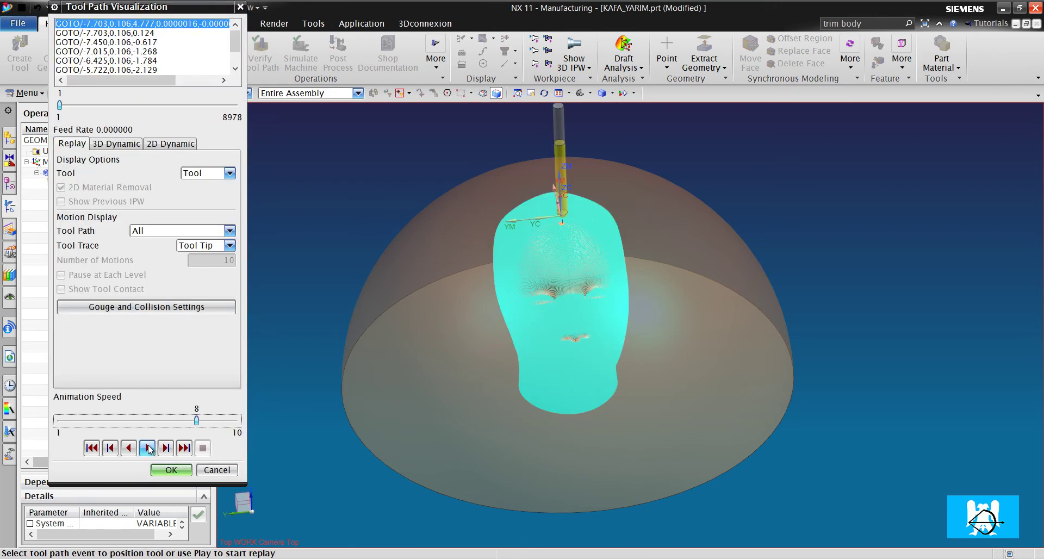
{"action": "left_click", "coordinate": [147, 447]}
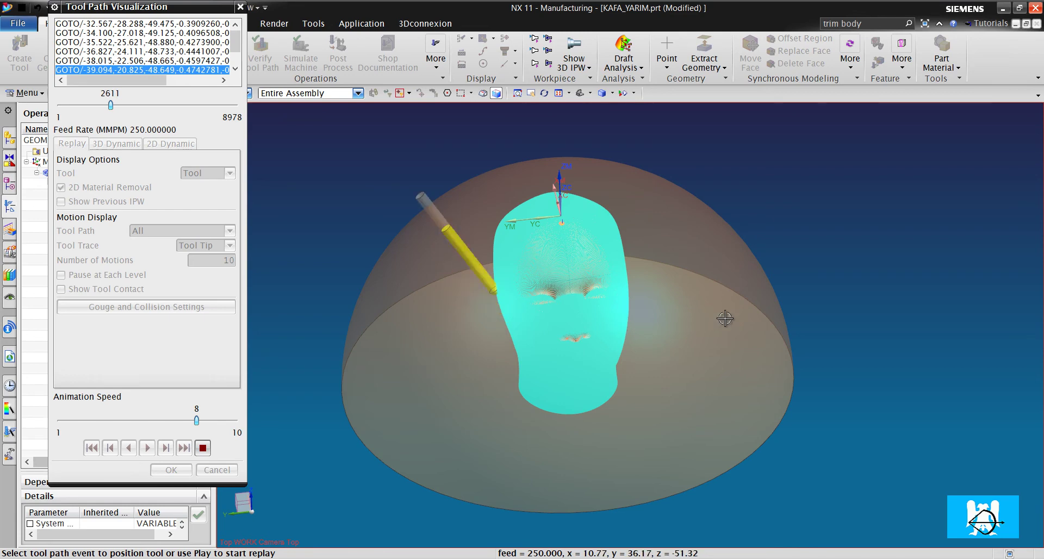
Rotate and zoom around the head during the replay, then stop and close the visualization
{"action": "middle_click_drag", "start_coordinate": [741, 310], "coordinate": [741, 288]}
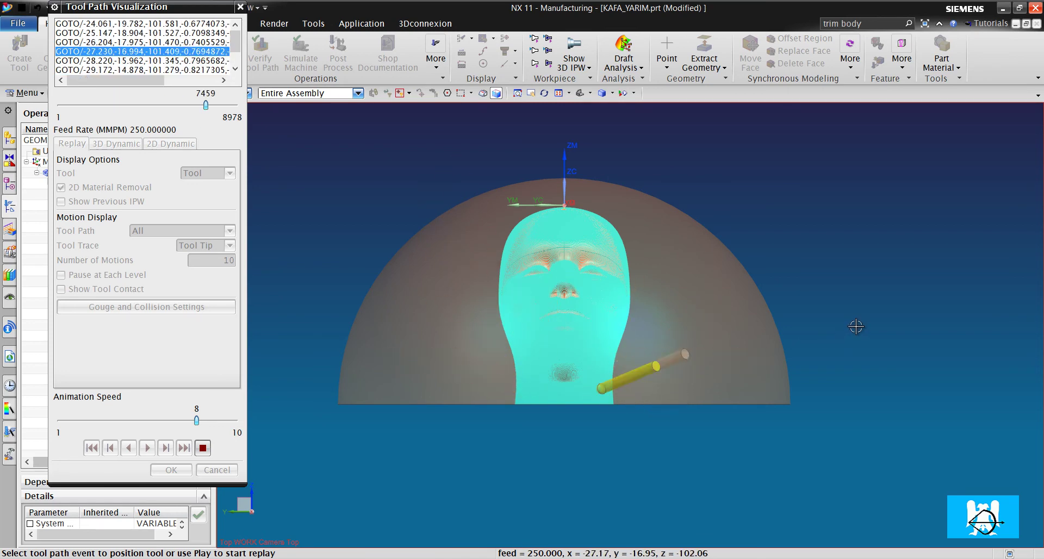
{"action": "scroll", "coordinate": [619, 274], "scroll_direction": "down", "scroll_amount": 10}
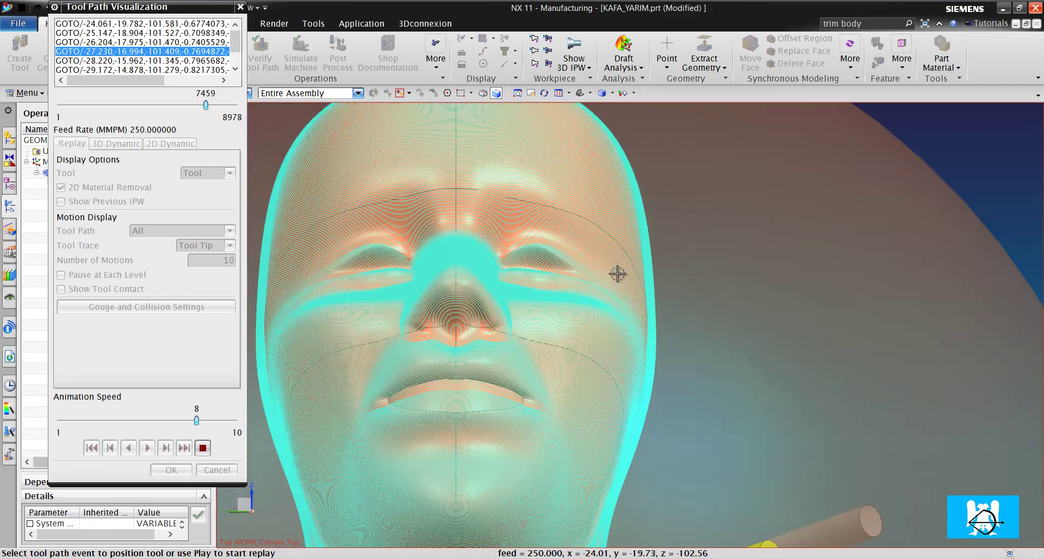
{"action": "scroll", "coordinate": [628, 280], "scroll_direction": "up", "scroll_amount": 8}
{"action": "middle_click_drag", "start_coordinate": [692, 289], "coordinate": [602, 312]}
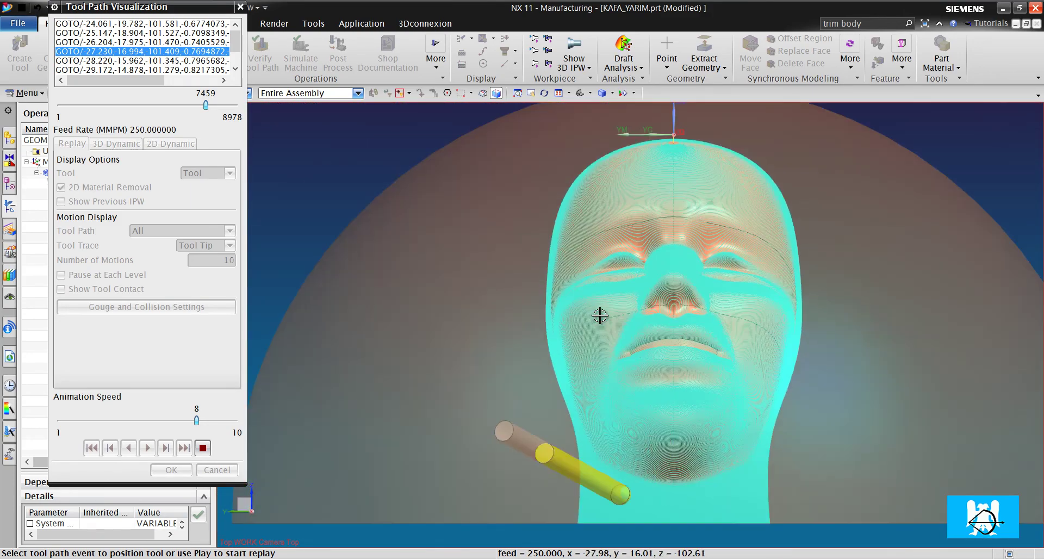
{"action": "scroll", "coordinate": [647, 312], "scroll_direction": "down", "scroll_amount": 5}
{"action": "mouse_move", "coordinate": [663, 319]}
{"action": "middle_mouse_down"}
{"action": "mouse_move", "coordinate": [685, 336]}
{"action": "mouse_move", "coordinate": [664, 321]}
{"action": "middle_mouse_up"}
{"action": "scroll", "coordinate": [683, 174], "scroll_direction": "up", "scroll_amount": 4}
{"action": "scroll", "coordinate": [685, 205], "scroll_direction": "down", "scroll_amount": 8}
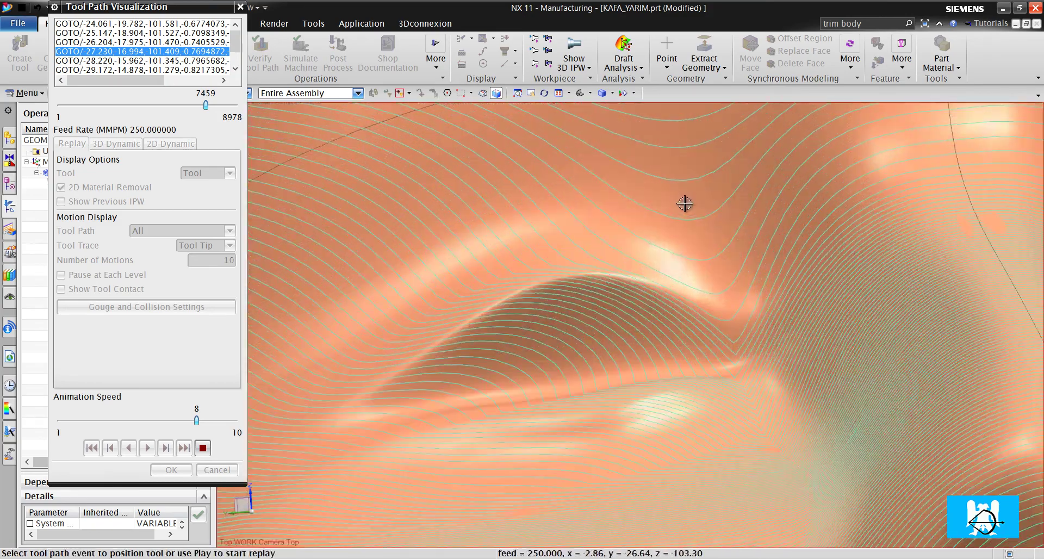
{"action": "scroll", "coordinate": [688, 225], "scroll_direction": "up", "scroll_amount": 6}
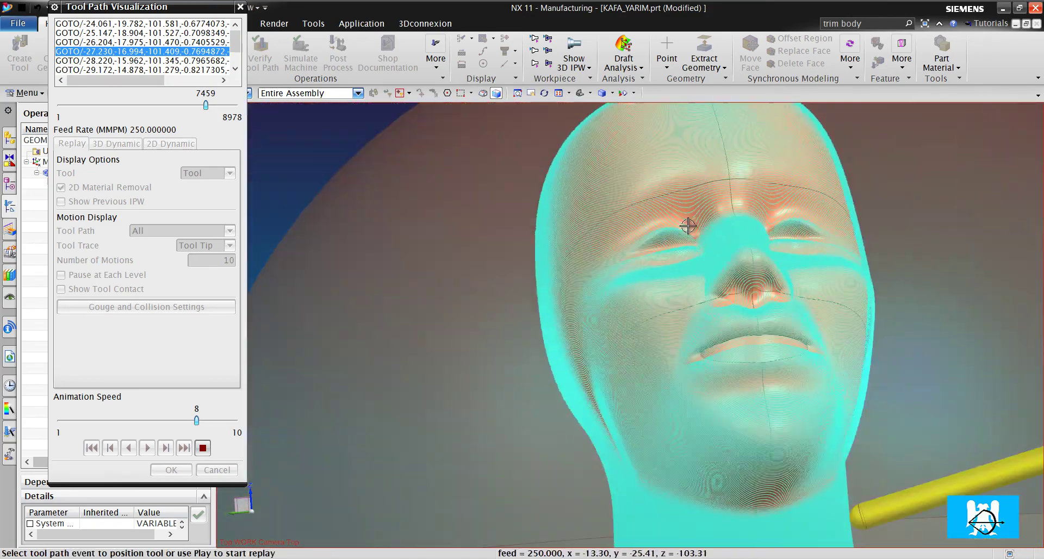
{"action": "left_click", "coordinate": [202, 447]}
{"action": "left_click", "coordinate": [171, 470]}
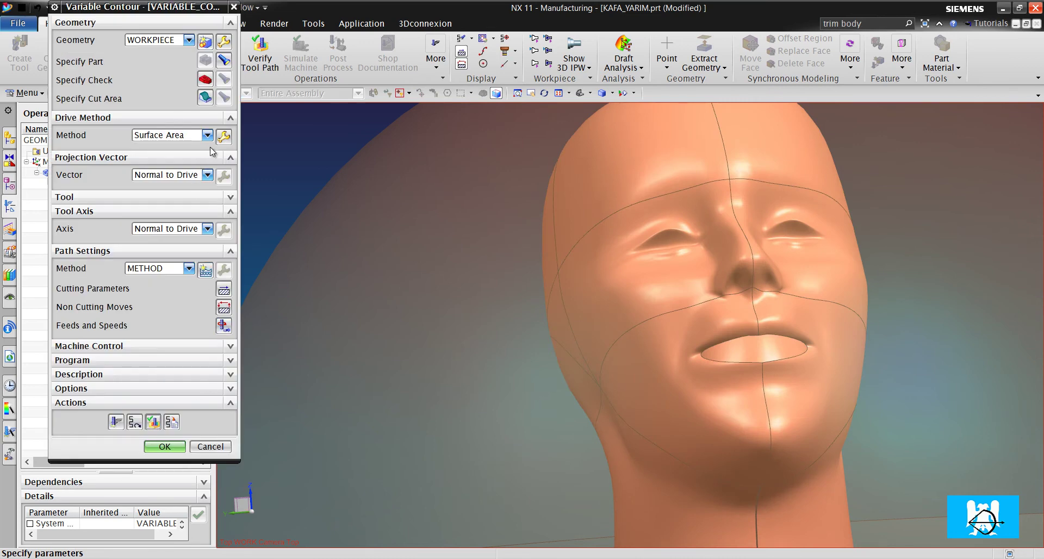
Re-confirm the Surface Area drive settings and accept the Variable Contour operation
{"action": "left_click", "coordinate": [210, 147]}
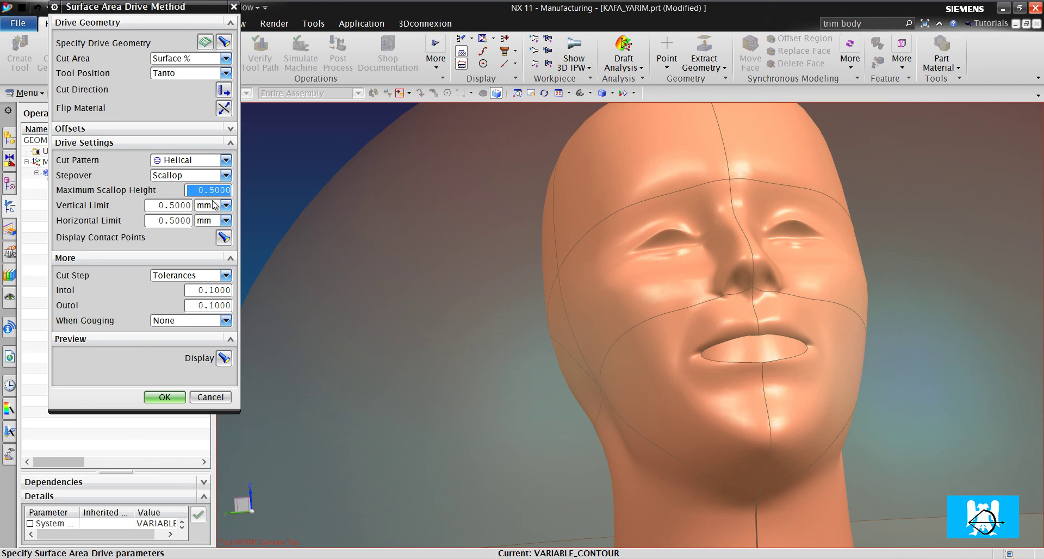
{"action": "left_click", "coordinate": [165, 397]}
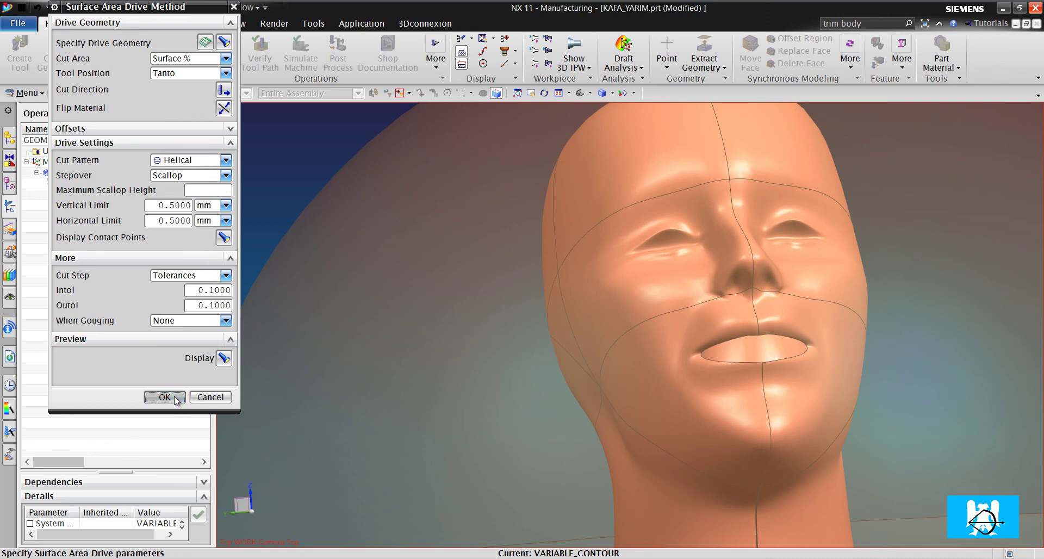
{"action": "left_click", "coordinate": [163, 447]}
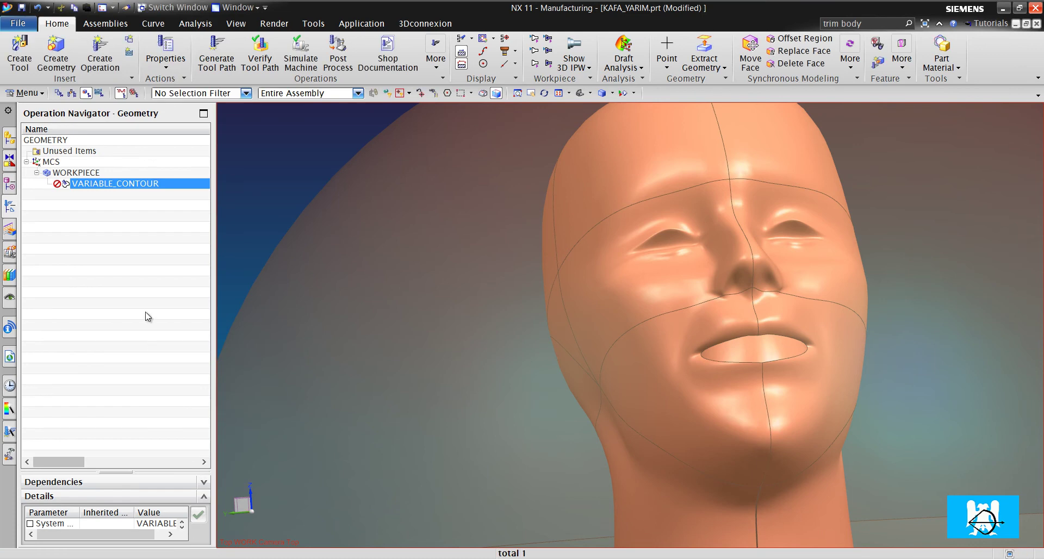
{"action": "scroll", "coordinate": [506, 225], "scroll_direction": "down", "scroll_amount": 3}
{"action": "middle_click_drag", "start_coordinate": [516, 223], "coordinate": [589, 298]}
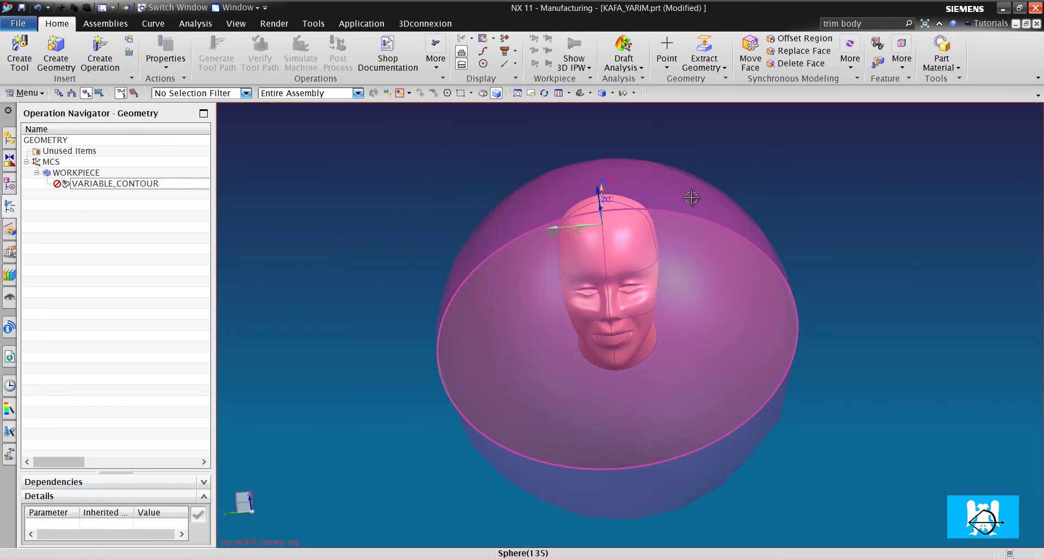